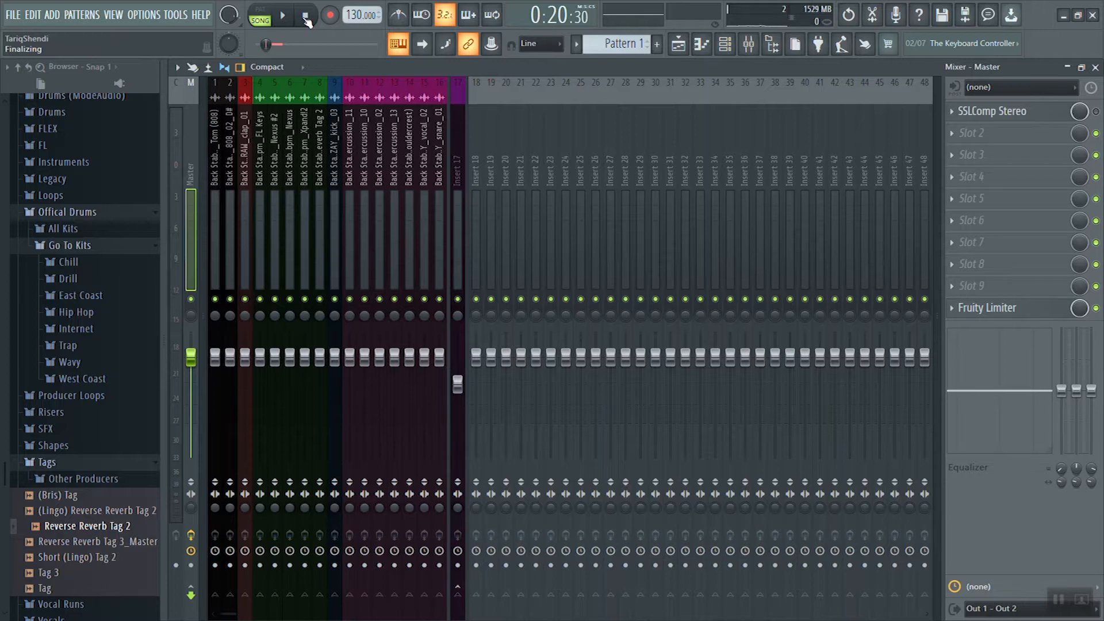
- Bypass the Master track's effects and play the song to hear the unprocessed mix
click(196, 537)
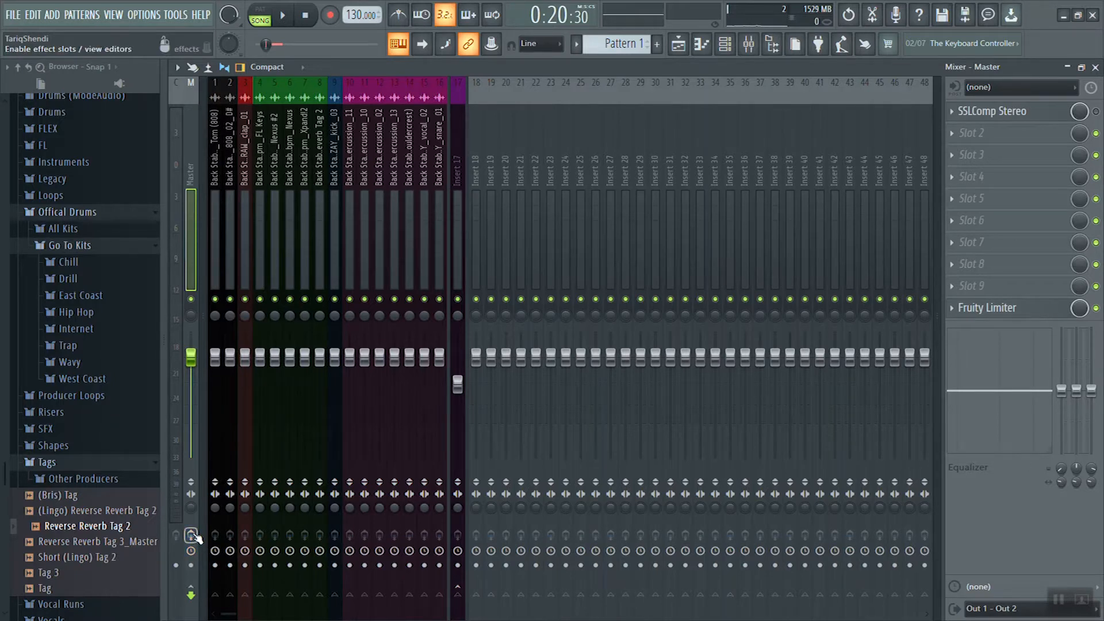
key(space)
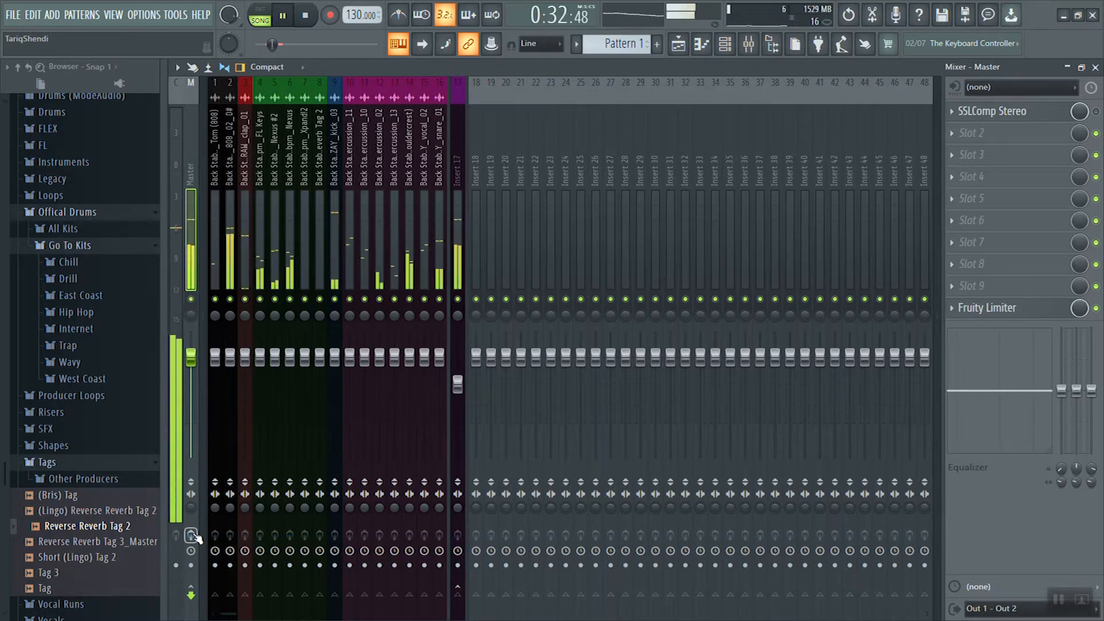
key(space)
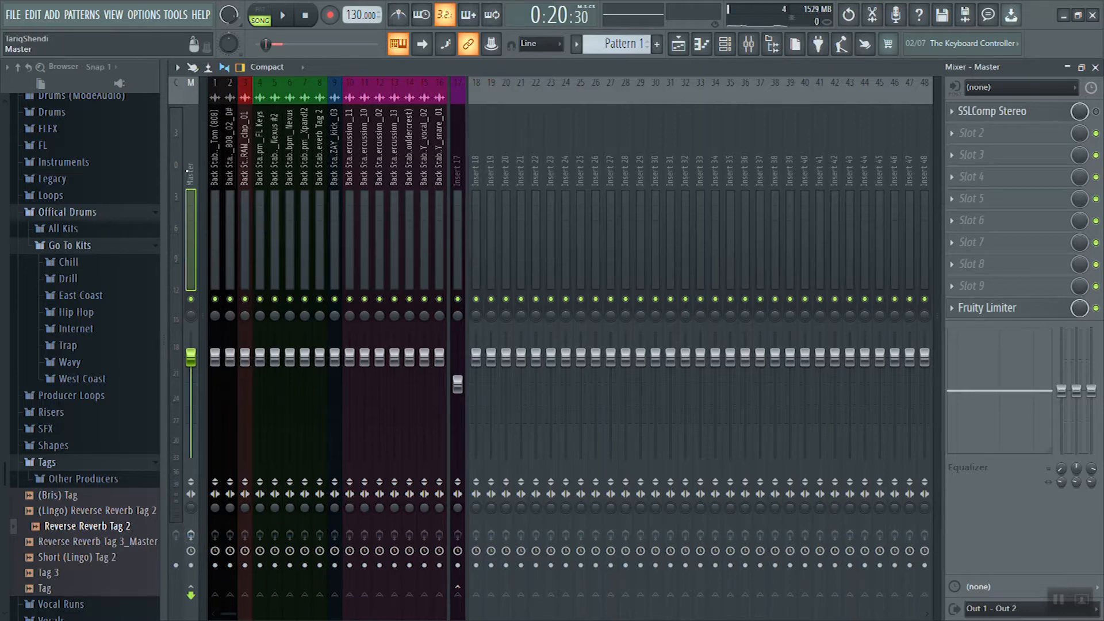
- Open the Fruity Limiter on the Master track and play the song to check its sound and levels
click(1008, 306)
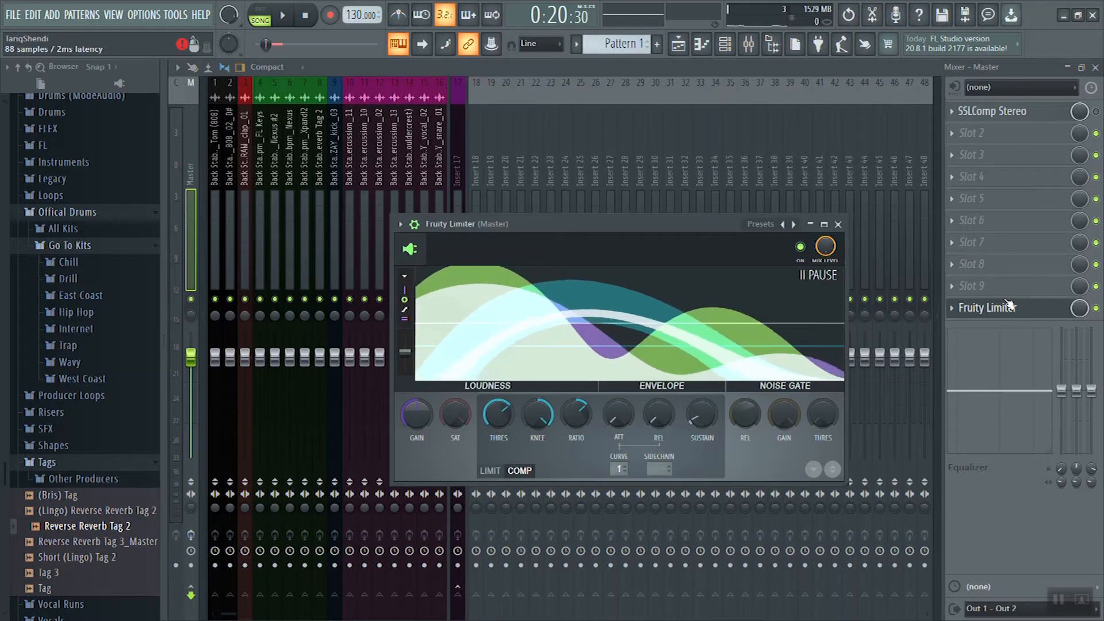
drag(576, 414, 577, 409)
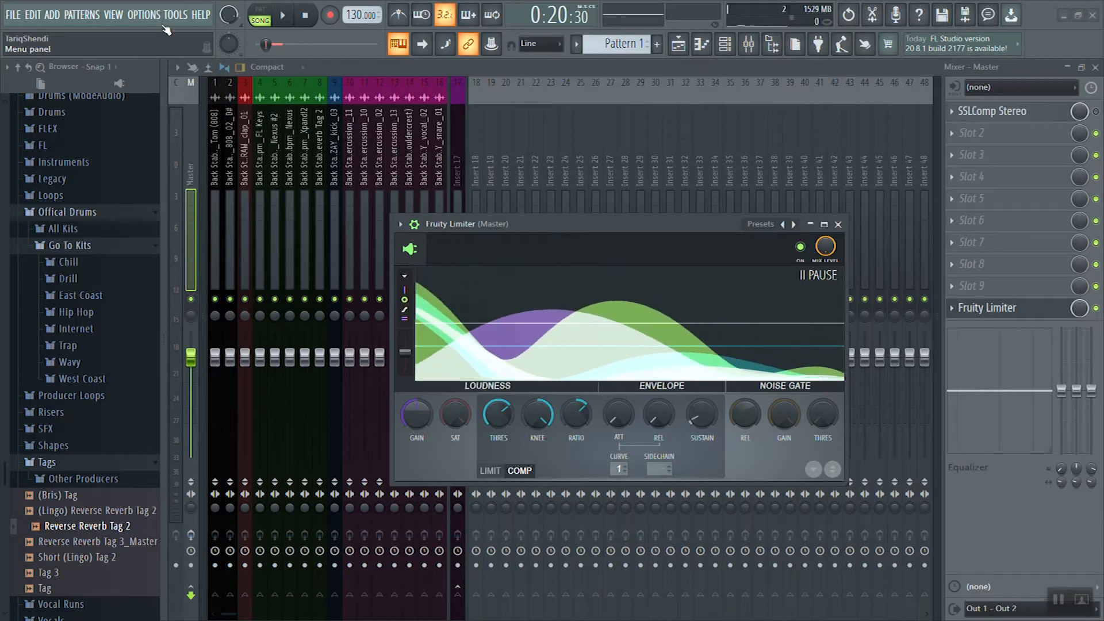
click(283, 16)
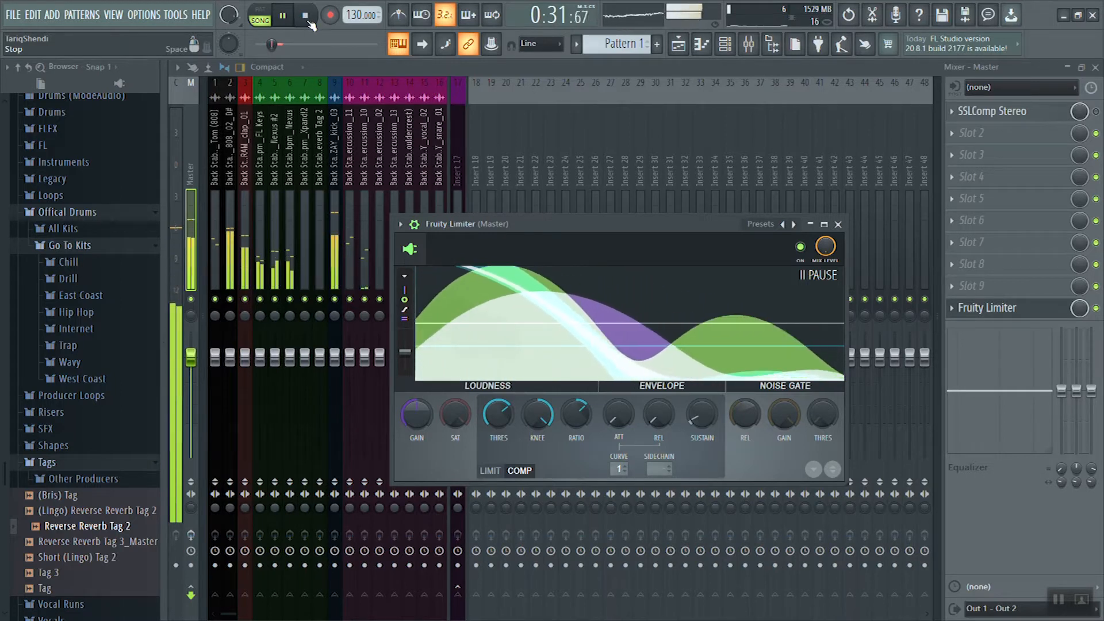
click(305, 17)
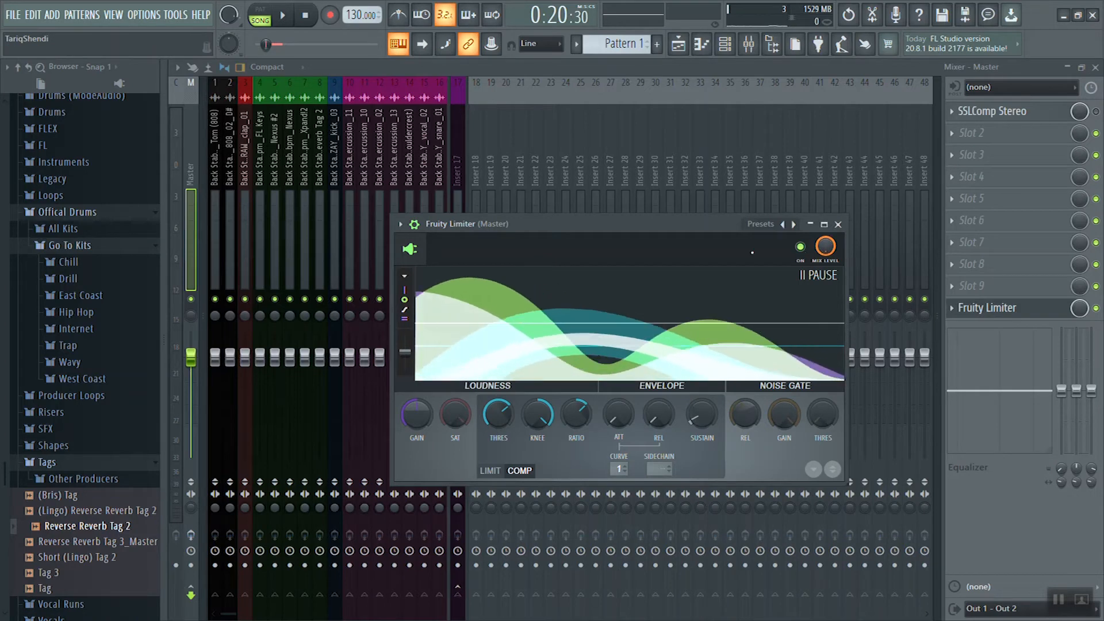
- Reset the Master track's Fruity Limiter to its Default preset
click(811, 224)
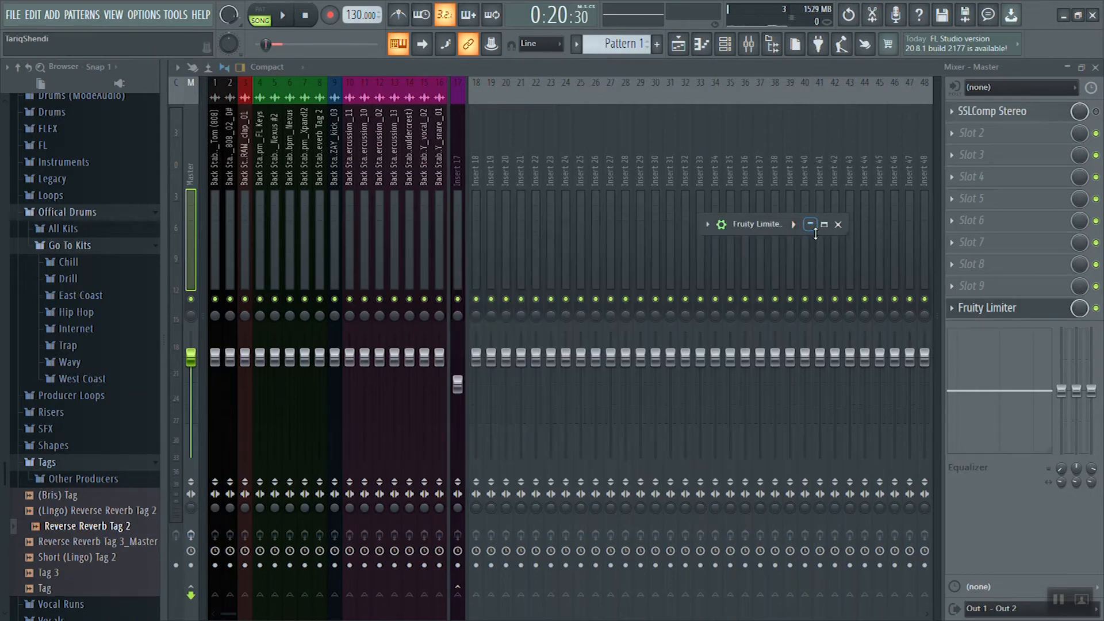
click(813, 224)
click(400, 225)
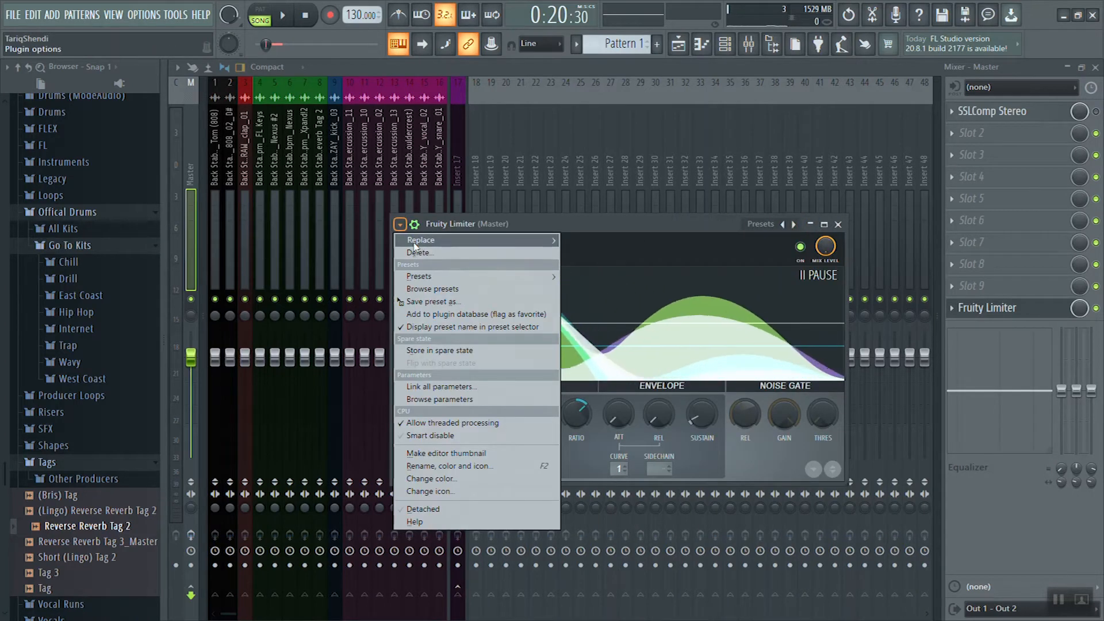
mouse_move(415, 245)
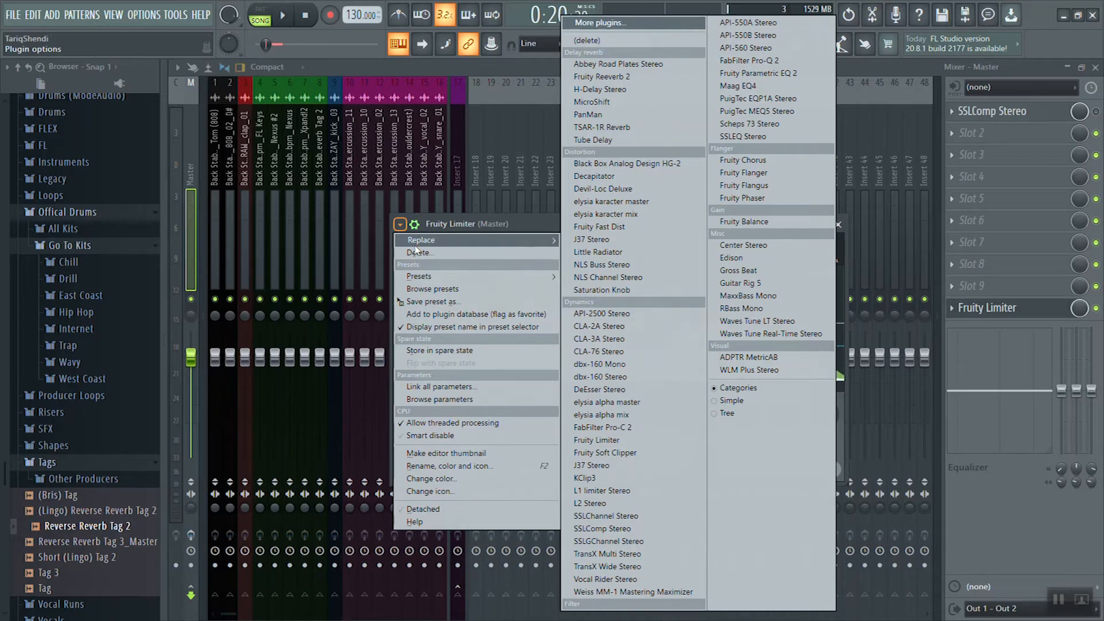
mouse_move(417, 277)
click(623, 279)
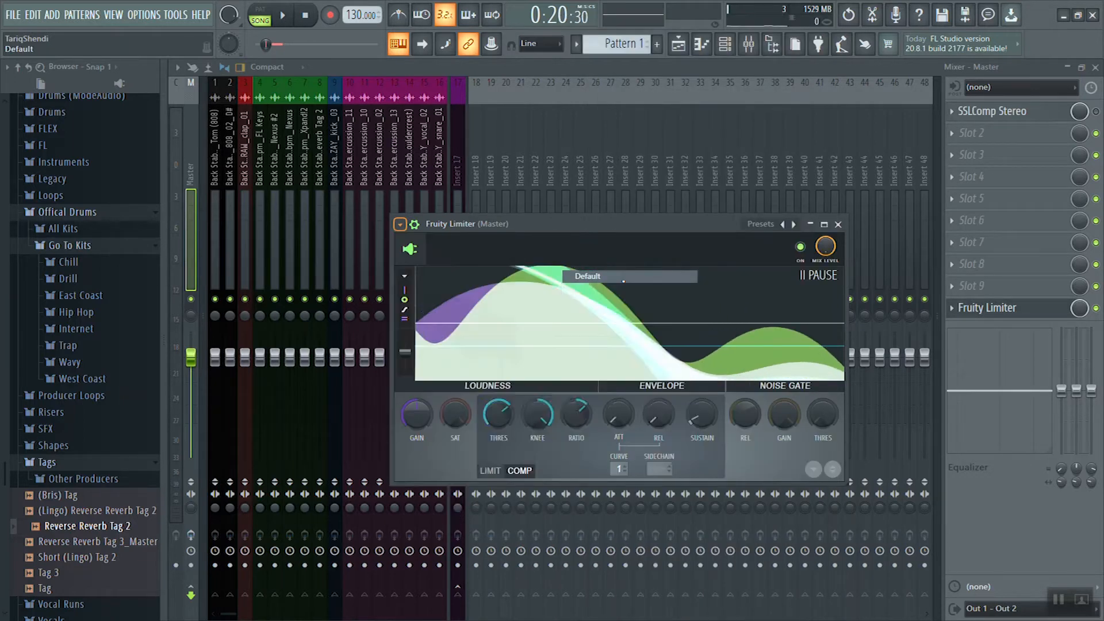
- Re-enable the Master track's effects, switch the Fruity Limiter to COMP mode, and audition the song
click(191, 535)
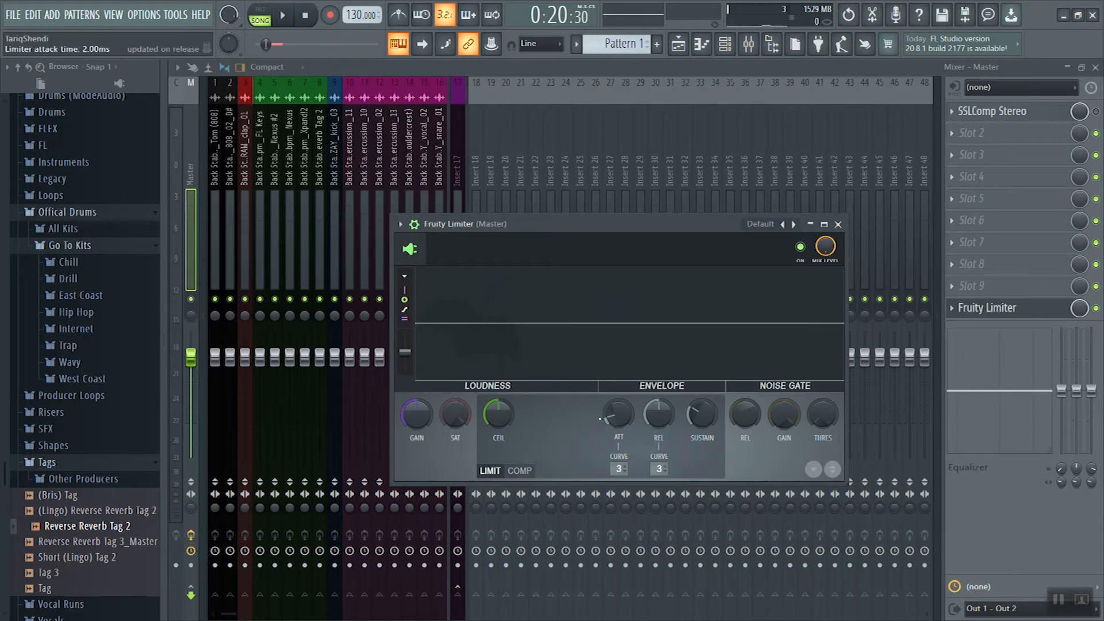
click(520, 470)
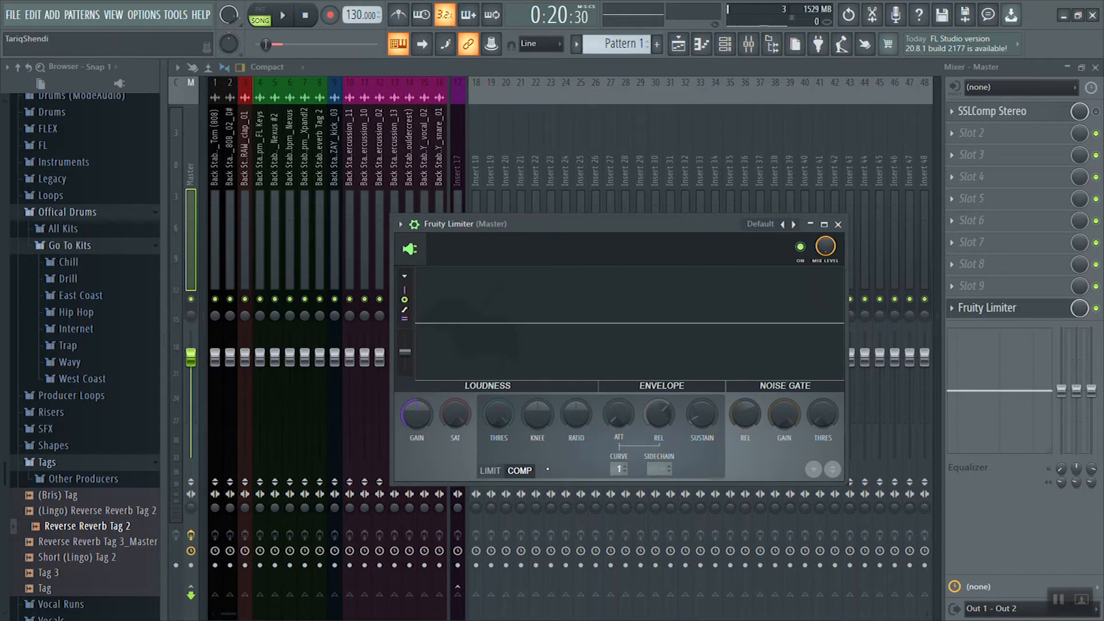
click(284, 17)
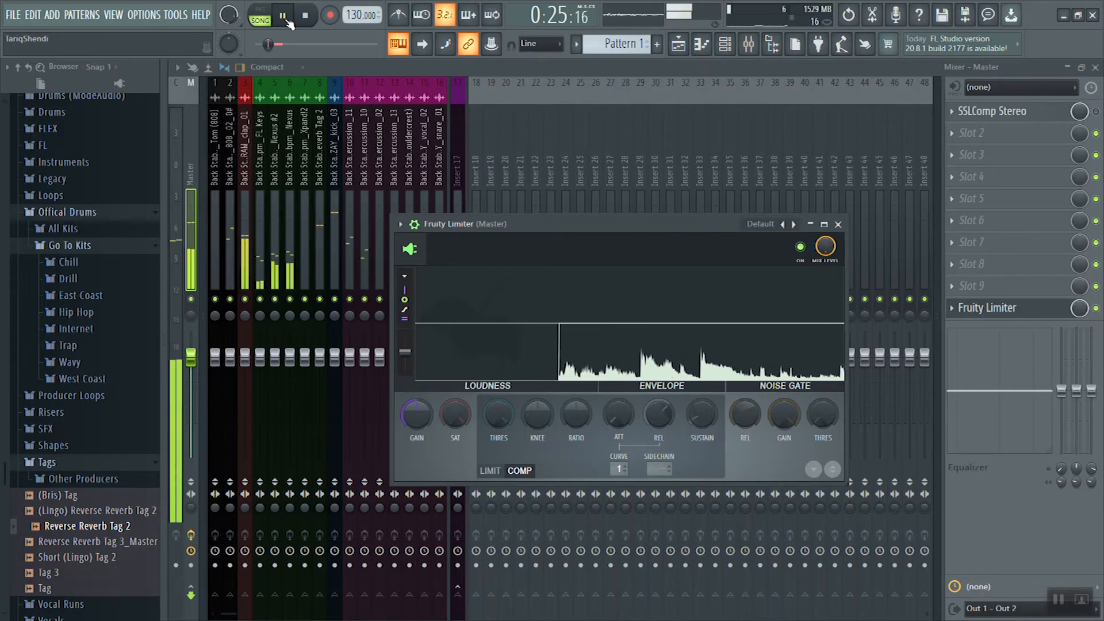
click(305, 18)
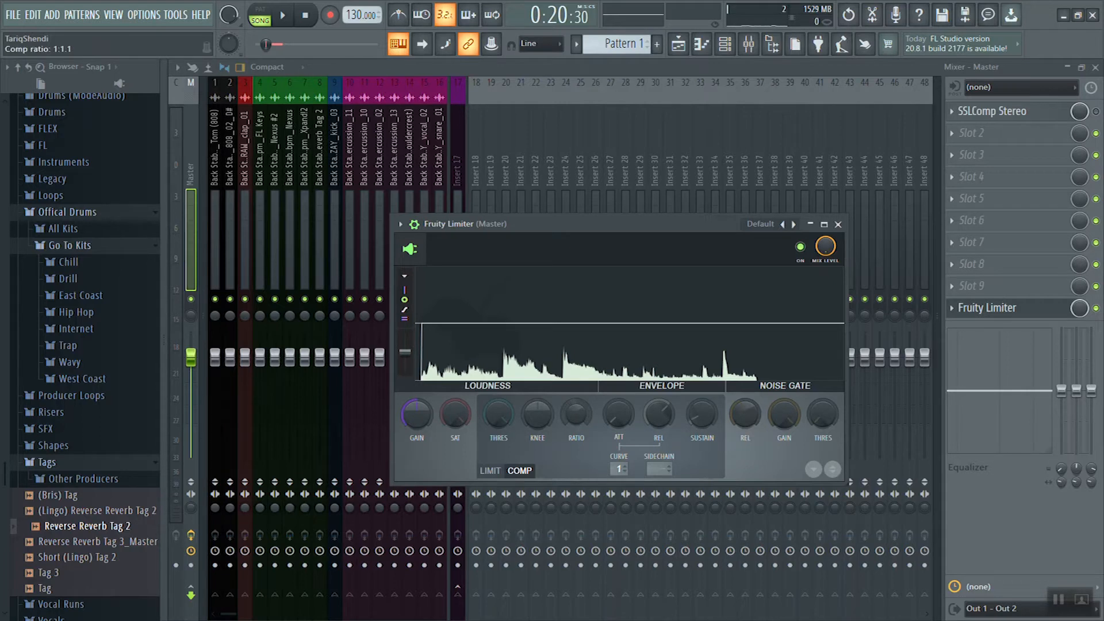
- Raise the compressor's ratio and knee, and lower its threshold during playback until only the loudest peaks are compressed
drag(576, 414, 576, 408)
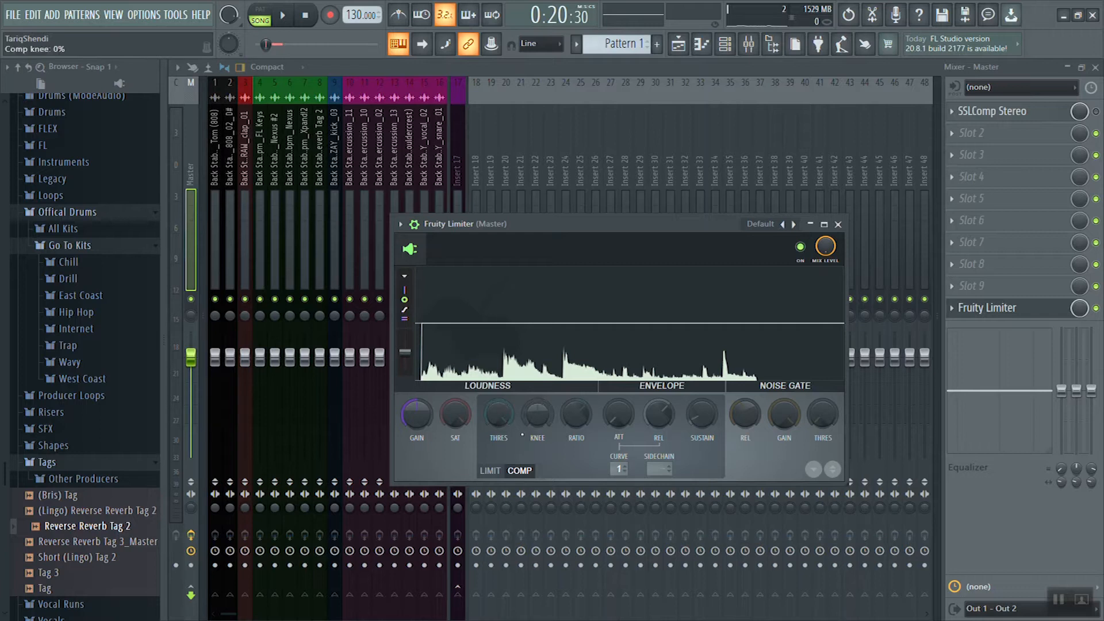
drag(499, 414, 499, 417)
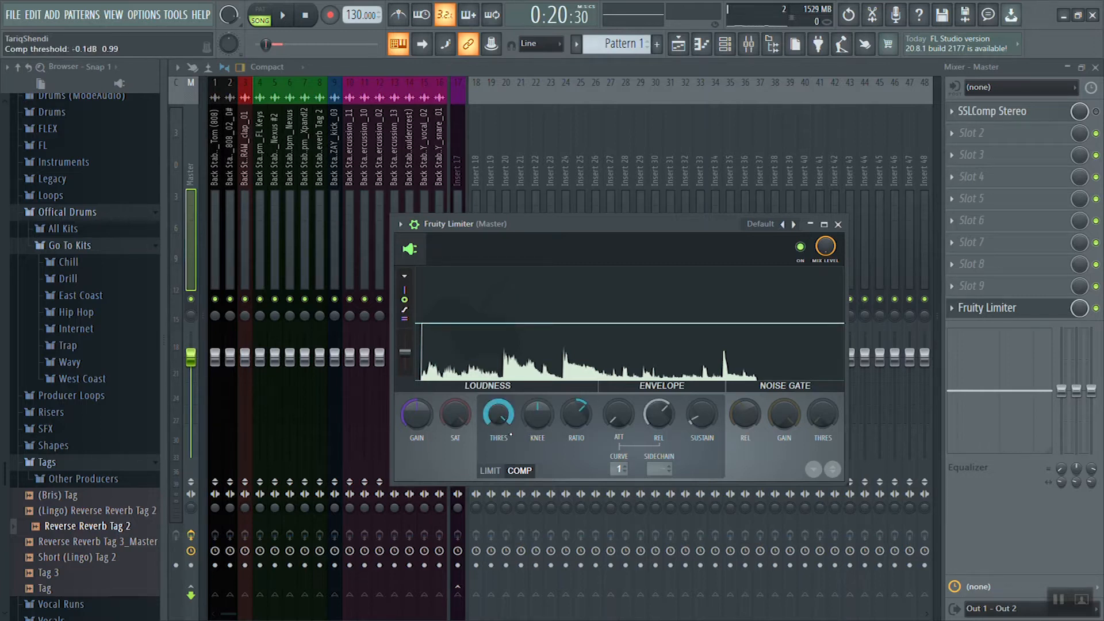
drag(499, 417, 499, 435)
key(space)
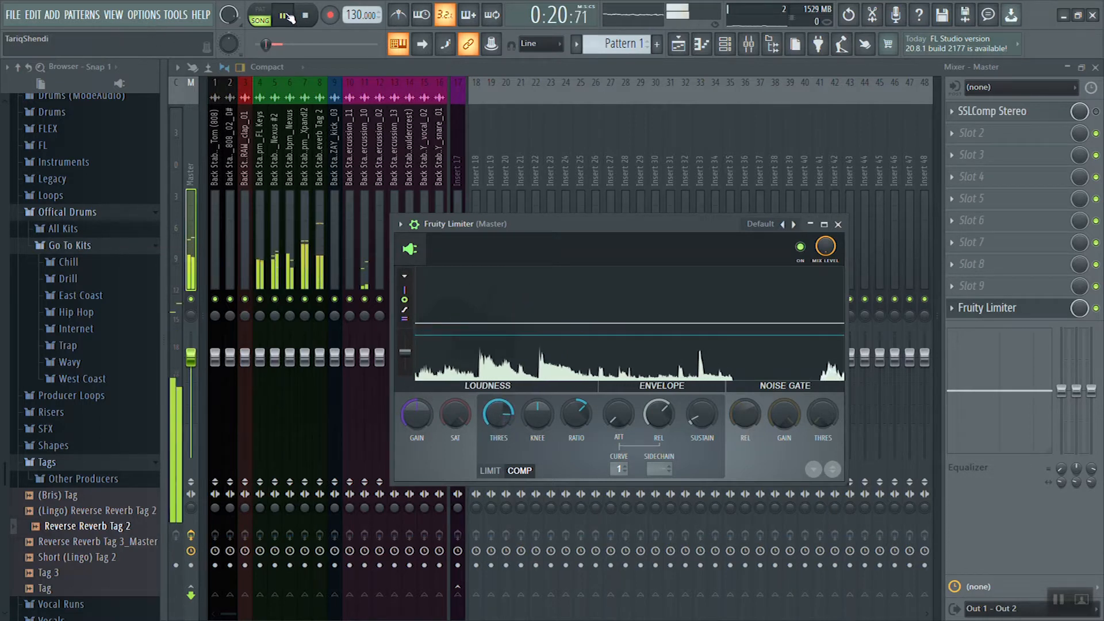
drag(499, 414, 498, 444)
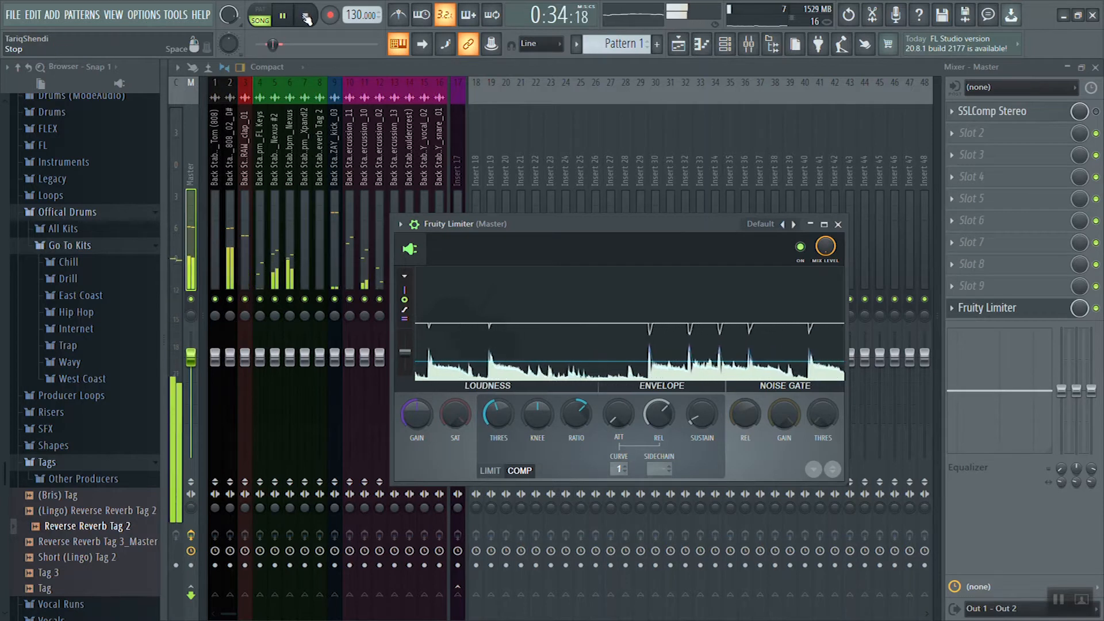
click(305, 17)
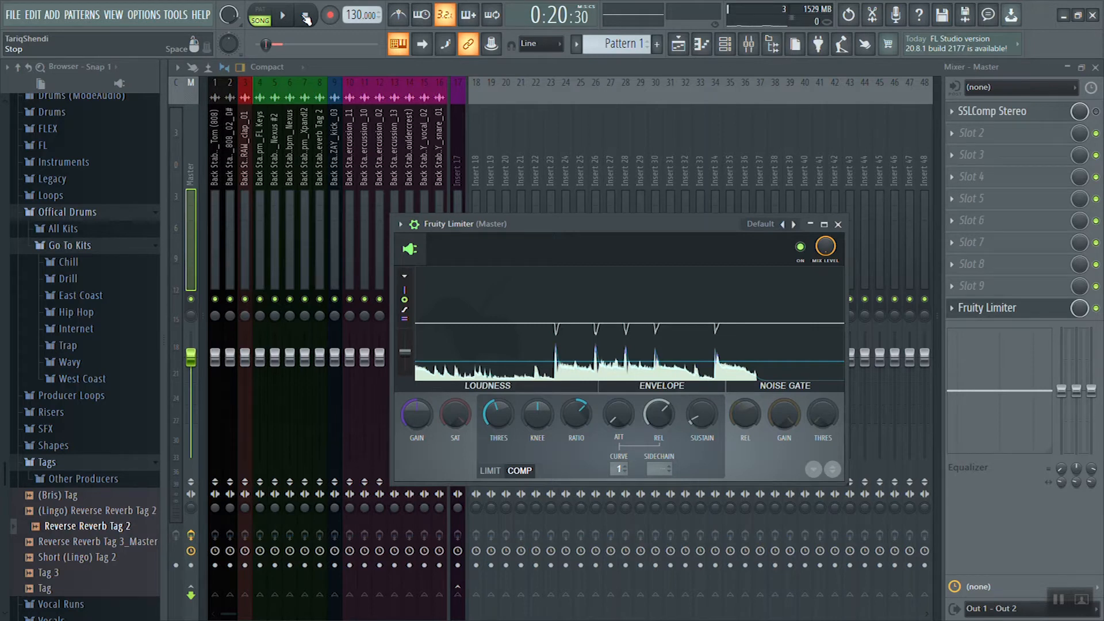
- Compare the song with and without the Master track's effects by toggling them during playback
key(space)
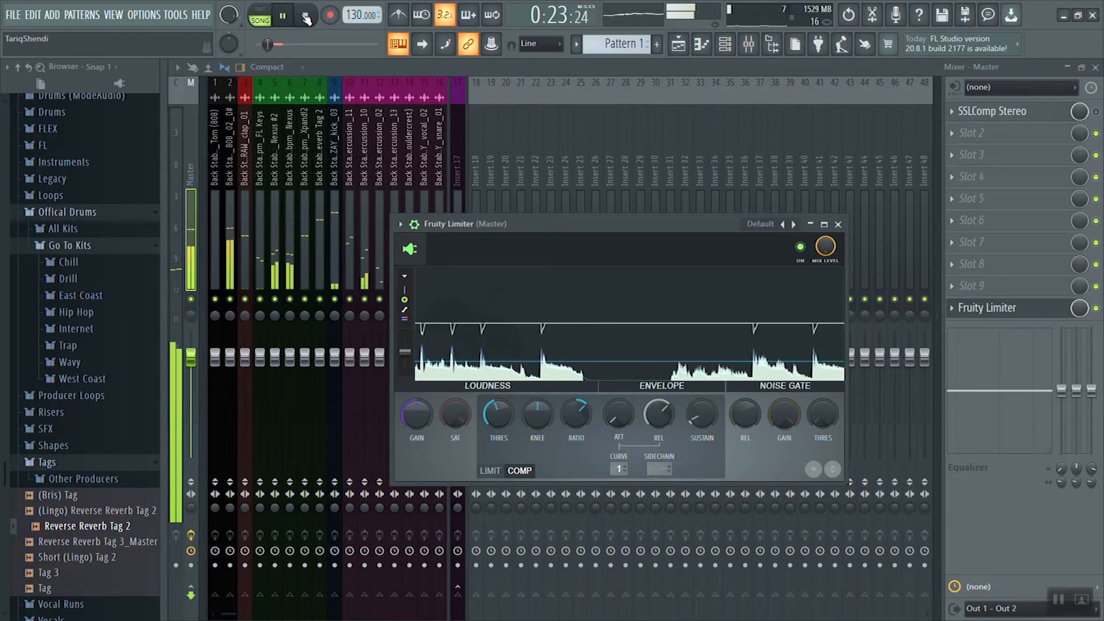
click(307, 19)
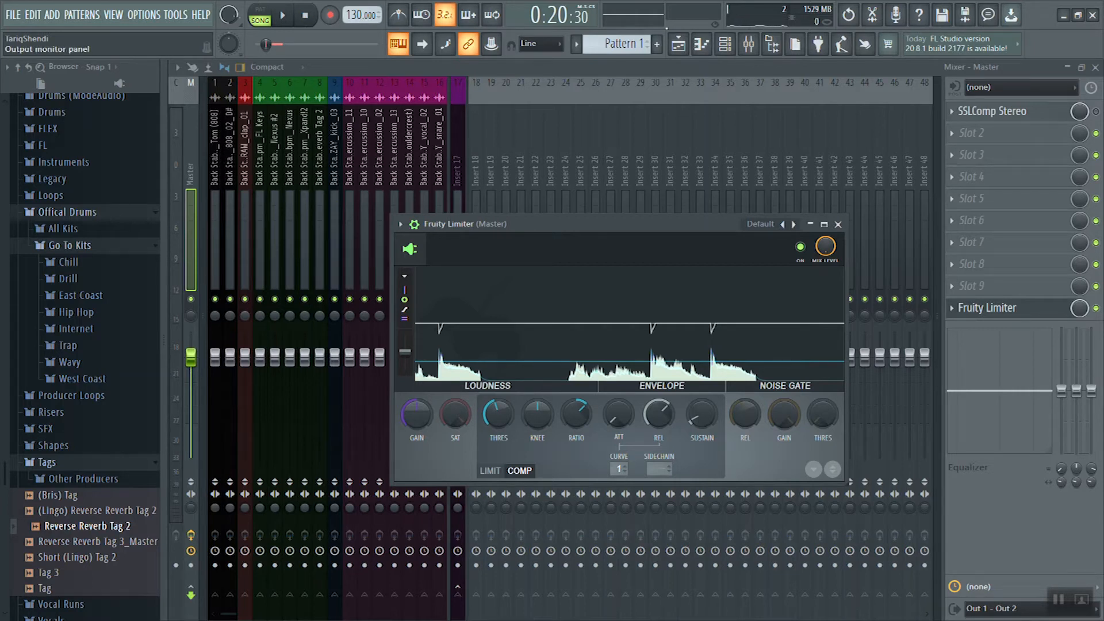
click(1096, 309)
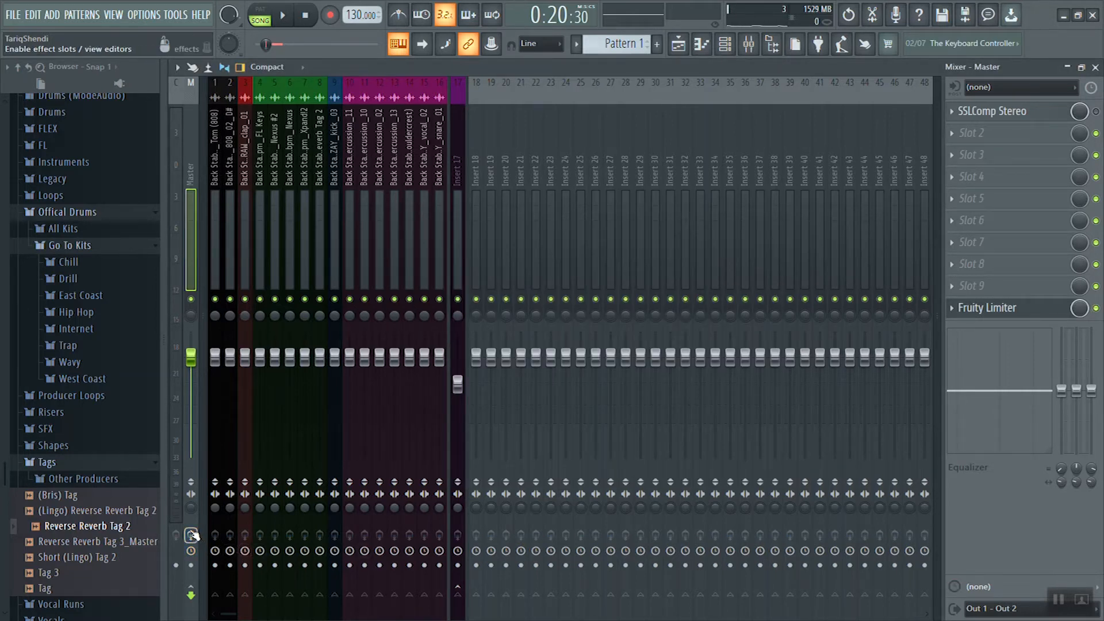
key(space)
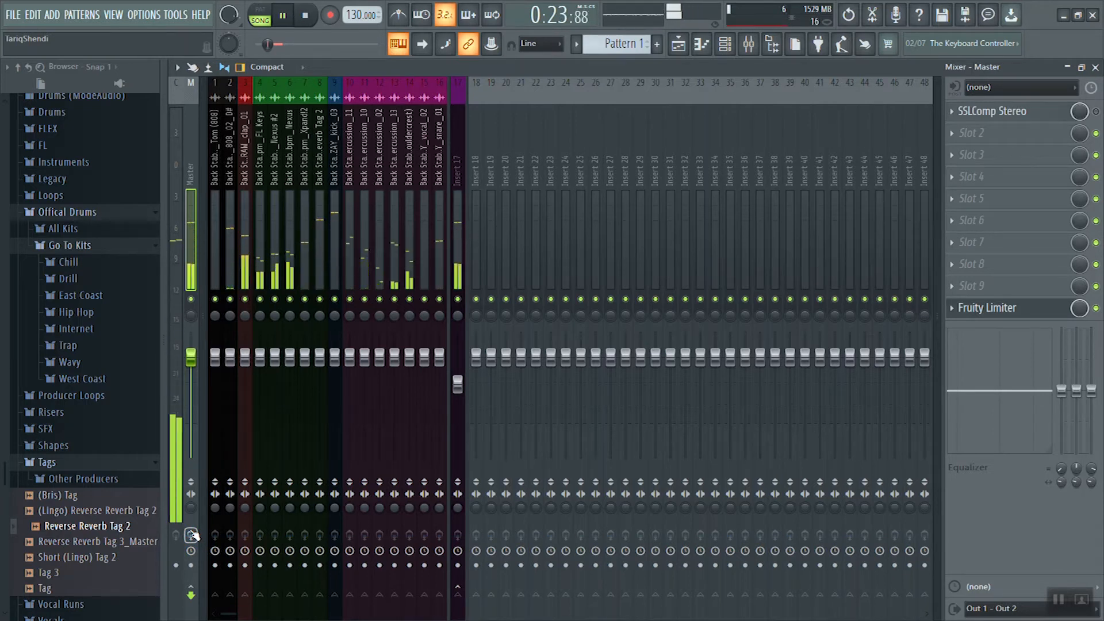
click(192, 533)
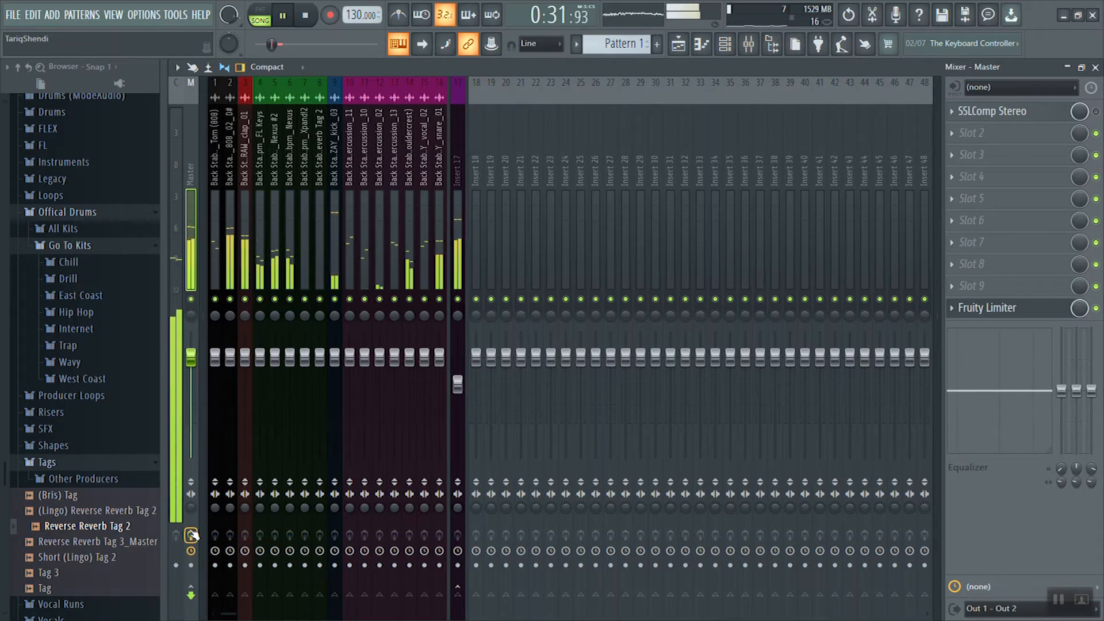
click(192, 535)
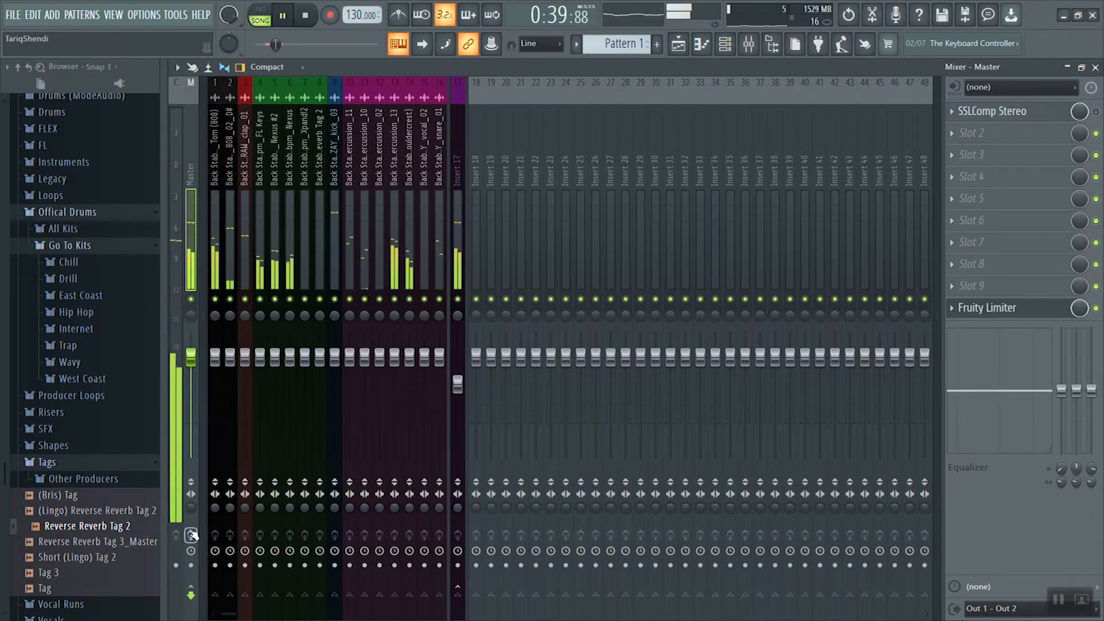
click(193, 535)
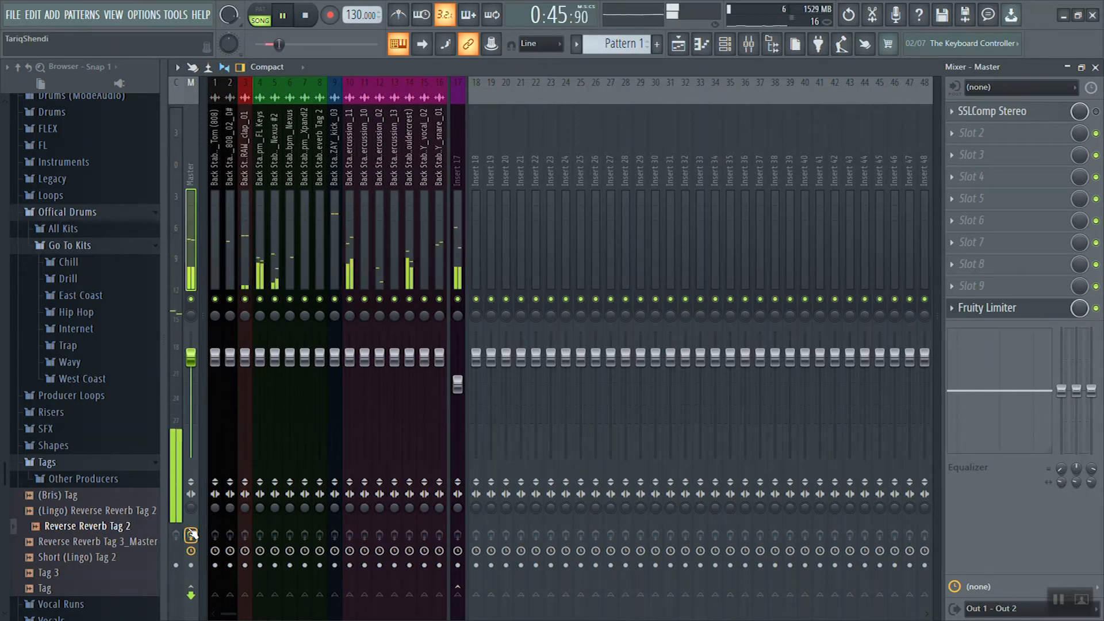
key(space)
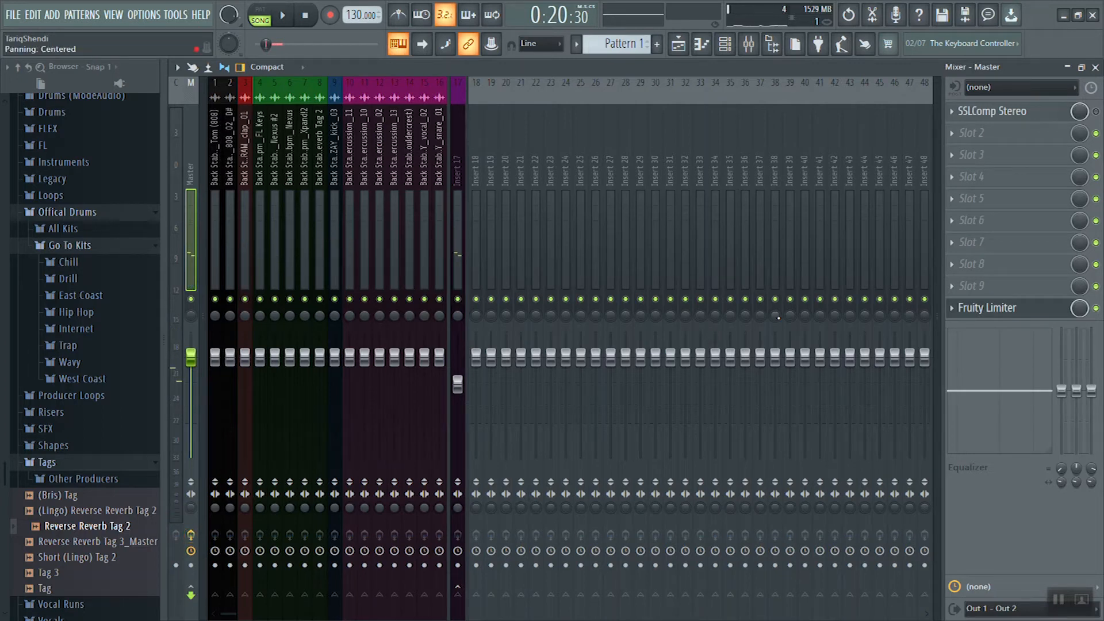
- Raise the Master compressor's attack time to about 57 ms and slightly lower its threshold while the song plays
click(1061, 315)
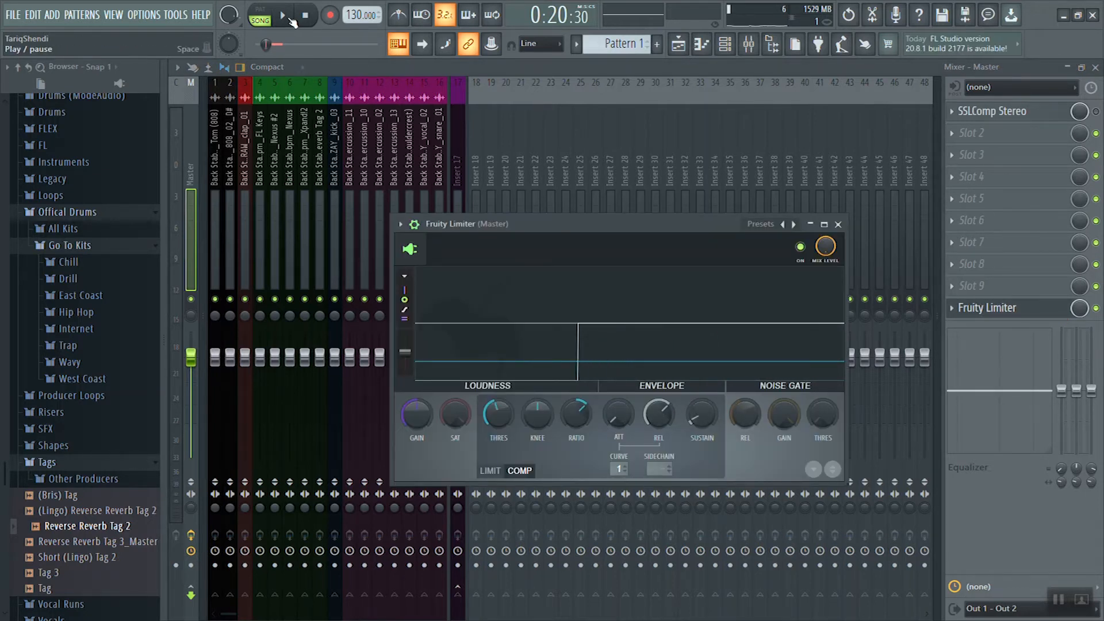
key(space)
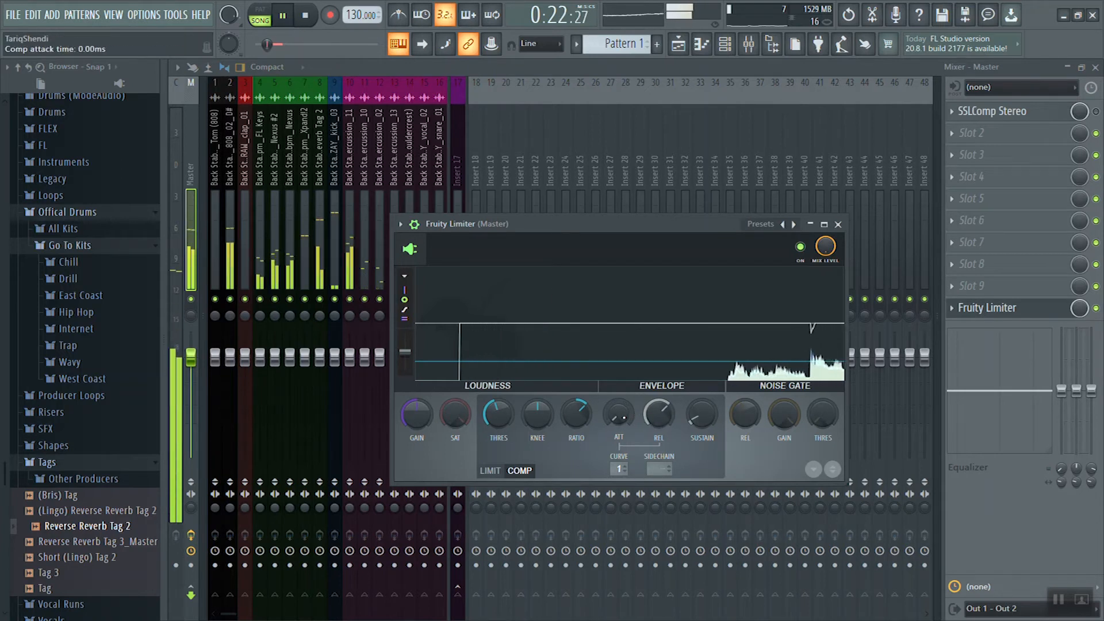
drag(619, 414, 618, 374)
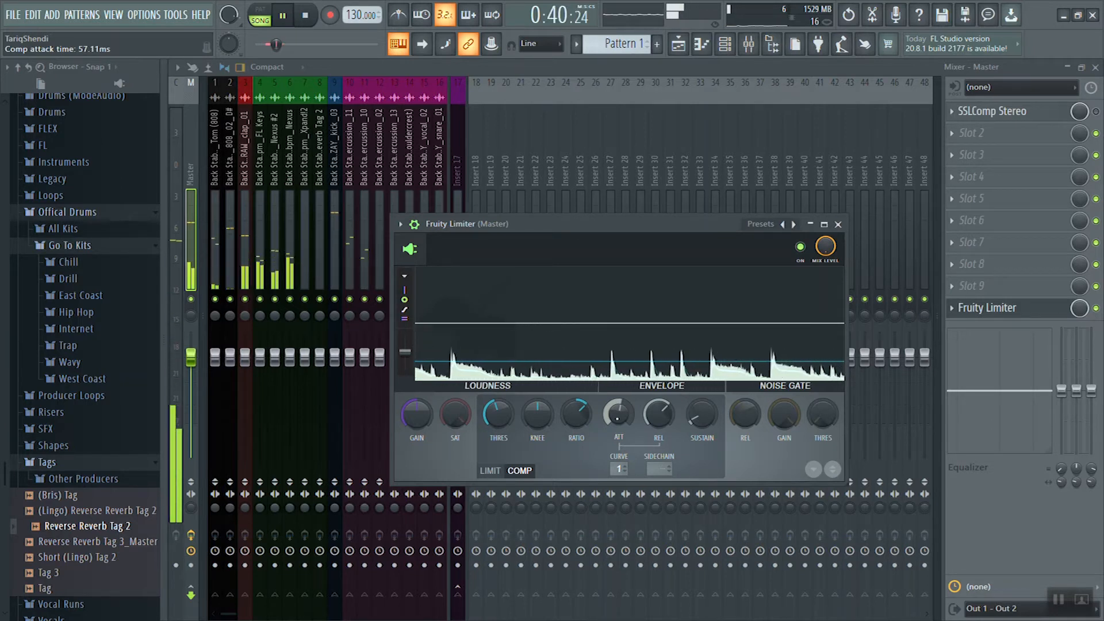
drag(498, 414, 499, 418)
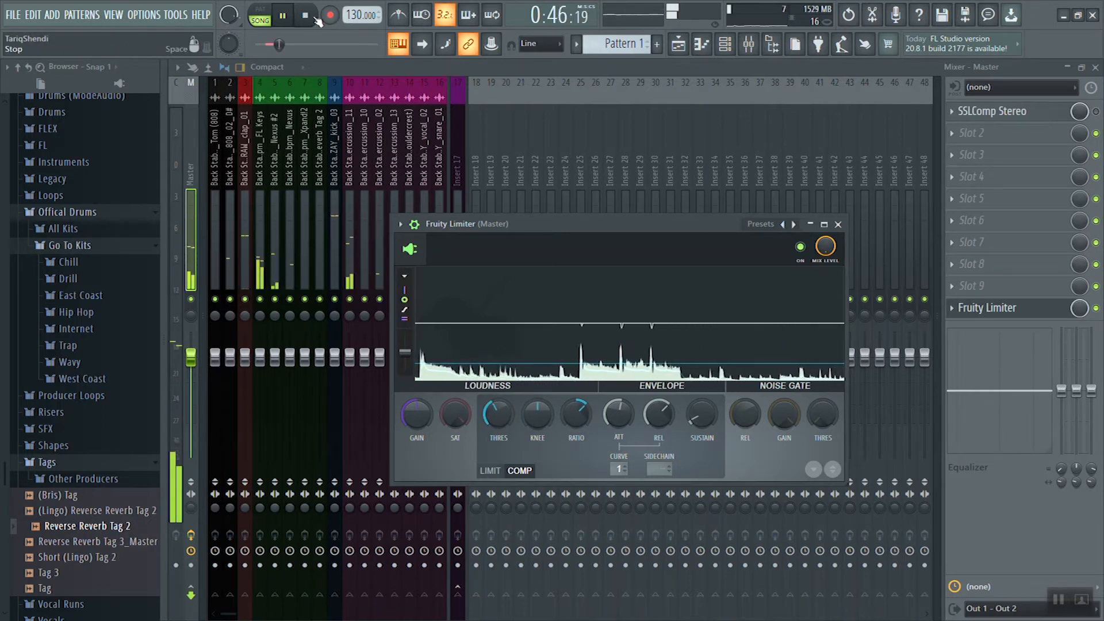
click(301, 16)
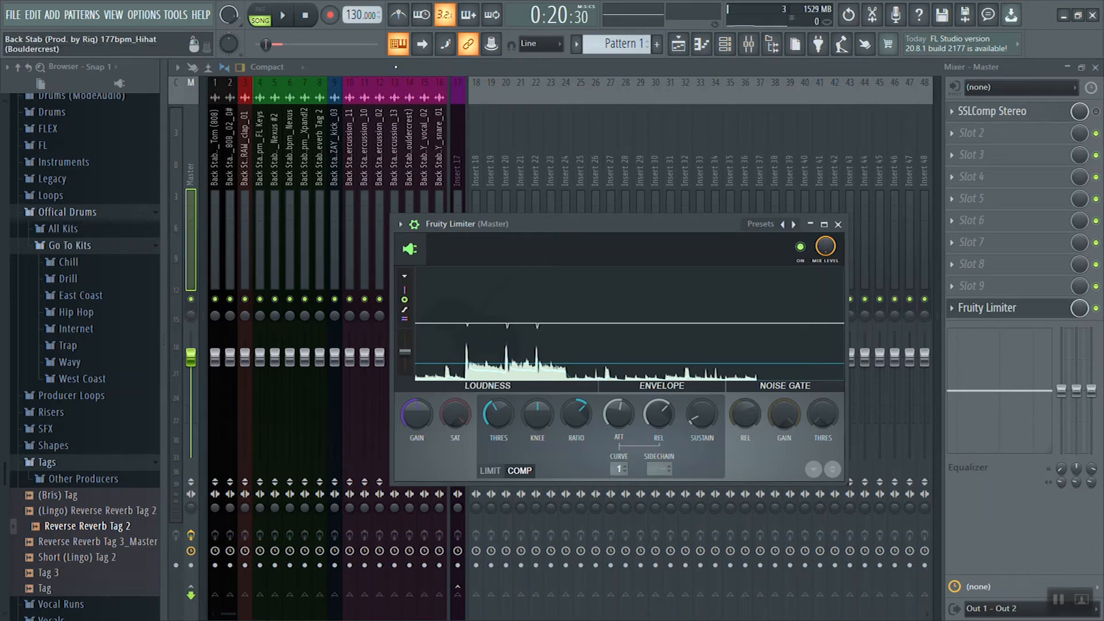
- Lower the Master compressor's threshold, shorten its release to about 24 ms and fine-tune it slightly upward while the song plays
click(283, 16)
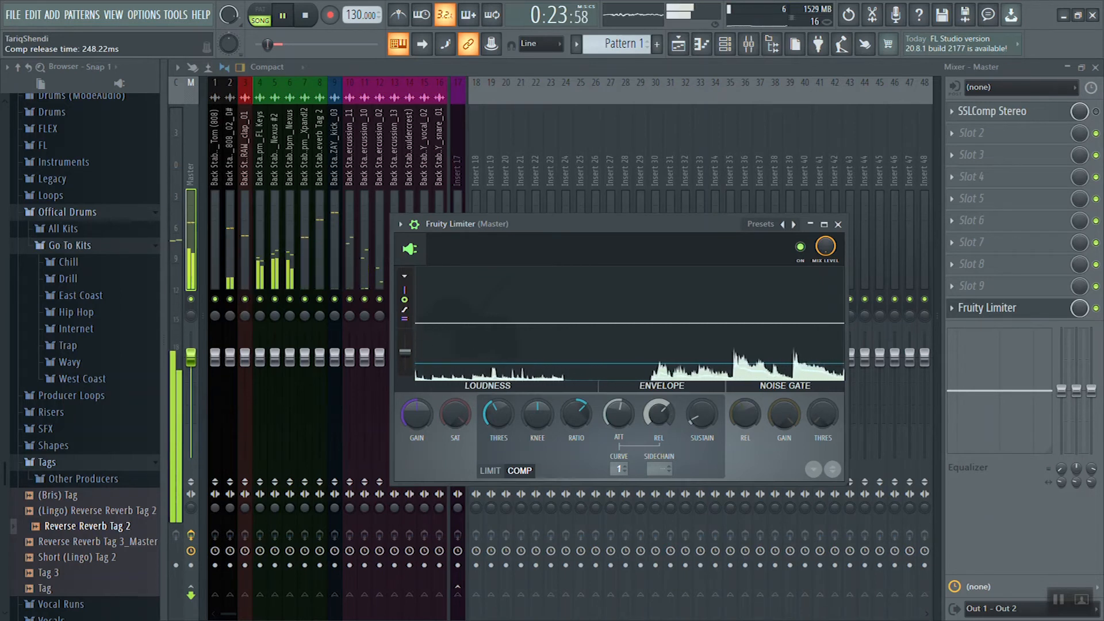
drag(498, 414, 498, 426)
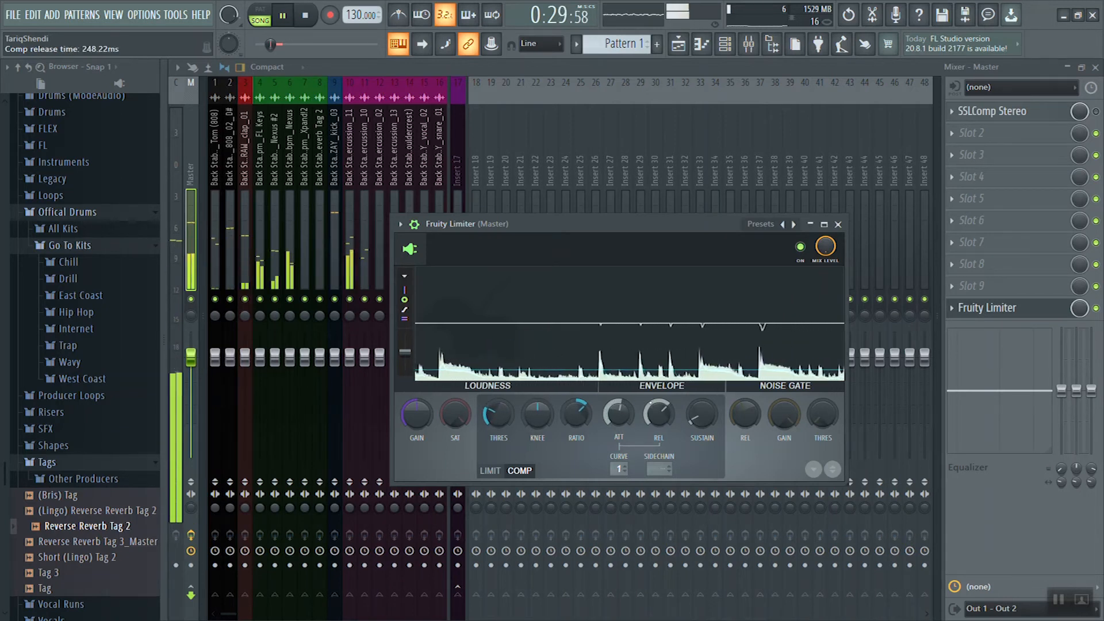
drag(659, 414, 659, 439)
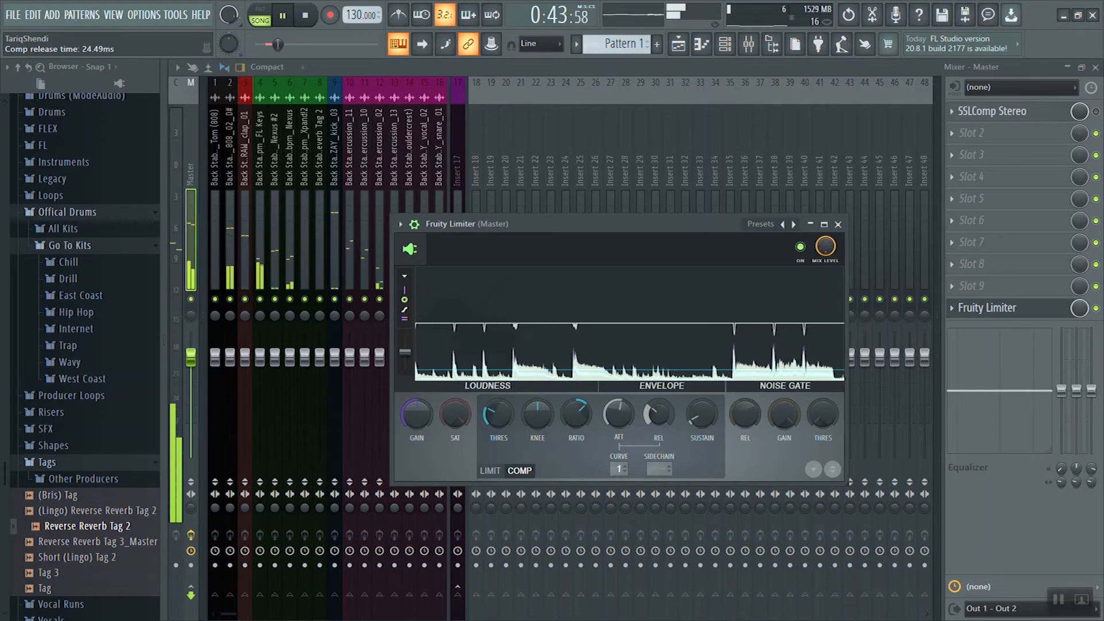
drag(658, 414, 658, 407)
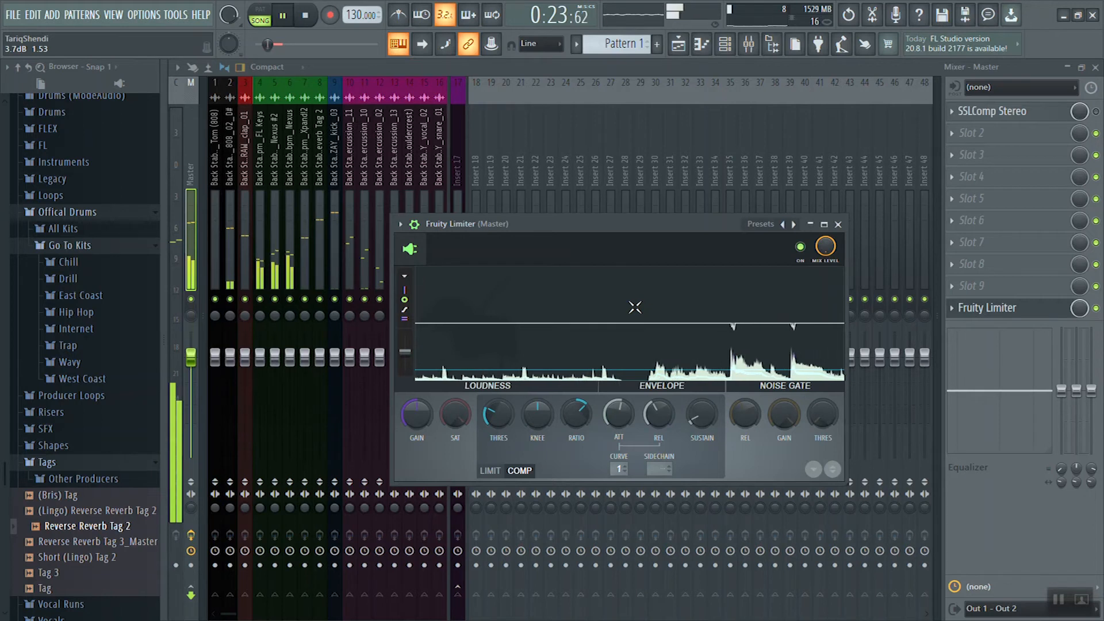
drag(658, 413, 658, 401)
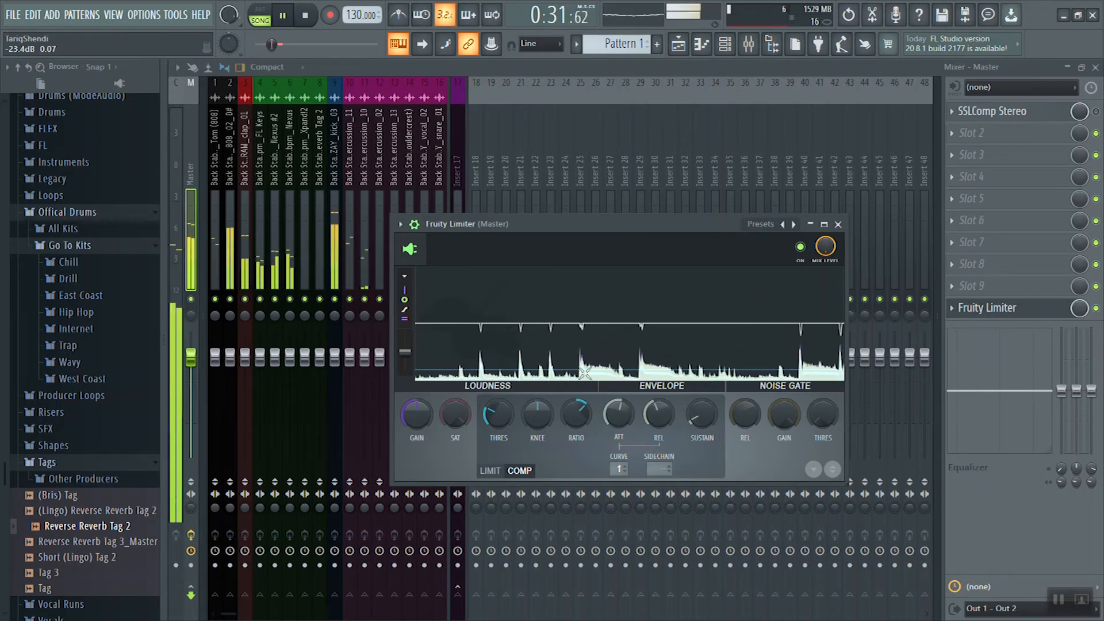
drag(658, 405, 658, 400)
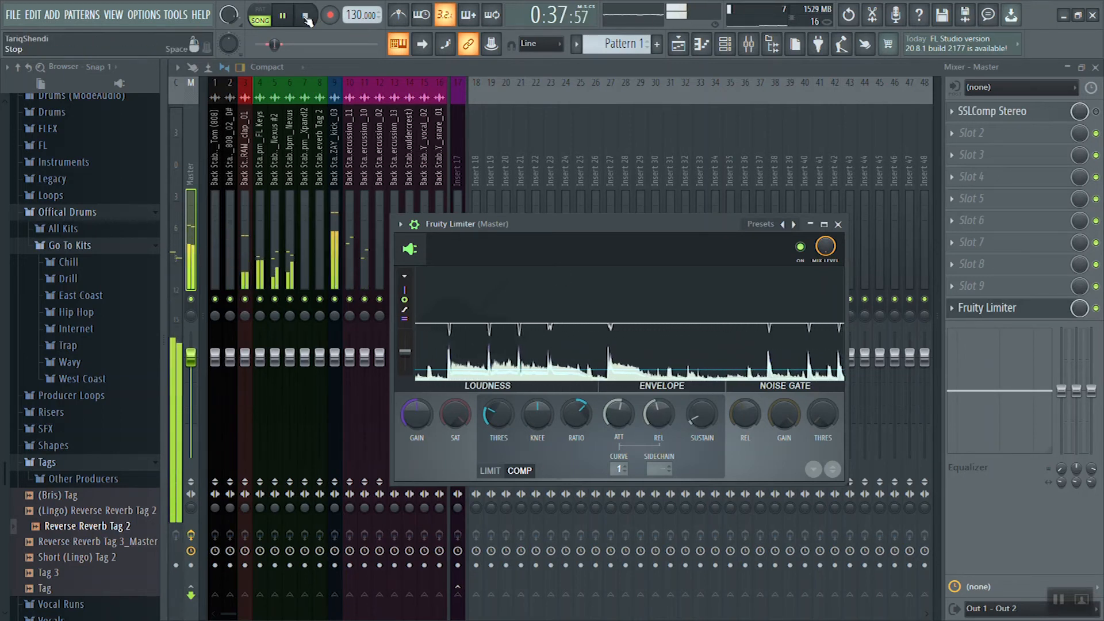
click(305, 15)
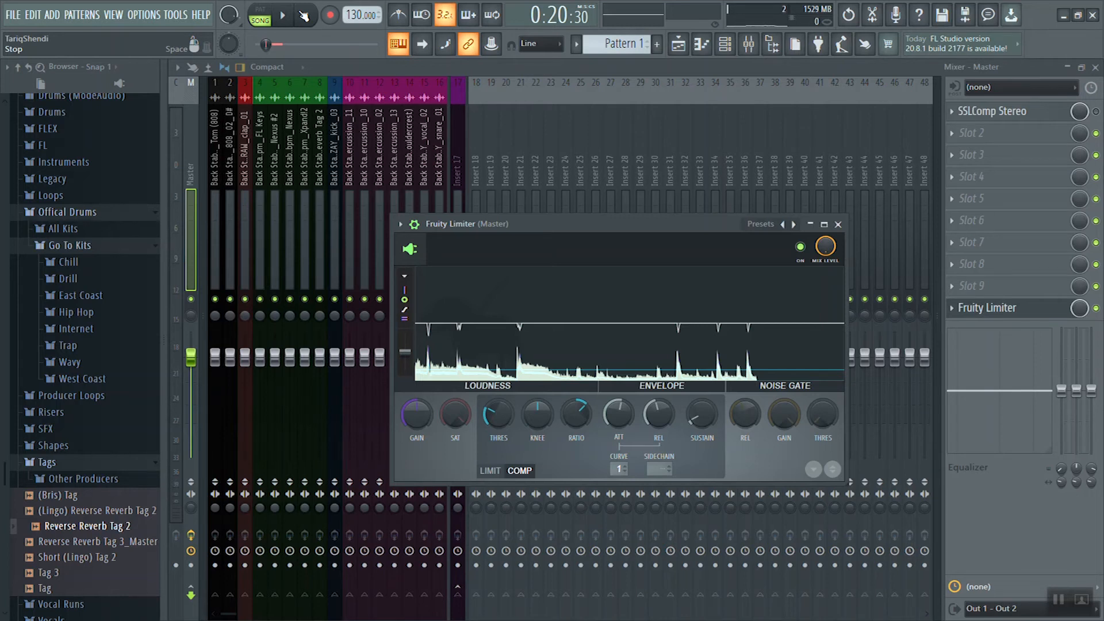
- Audition the compressed song and compare the same section with the Master track's effects alternately enabled and bypassed
key(space)
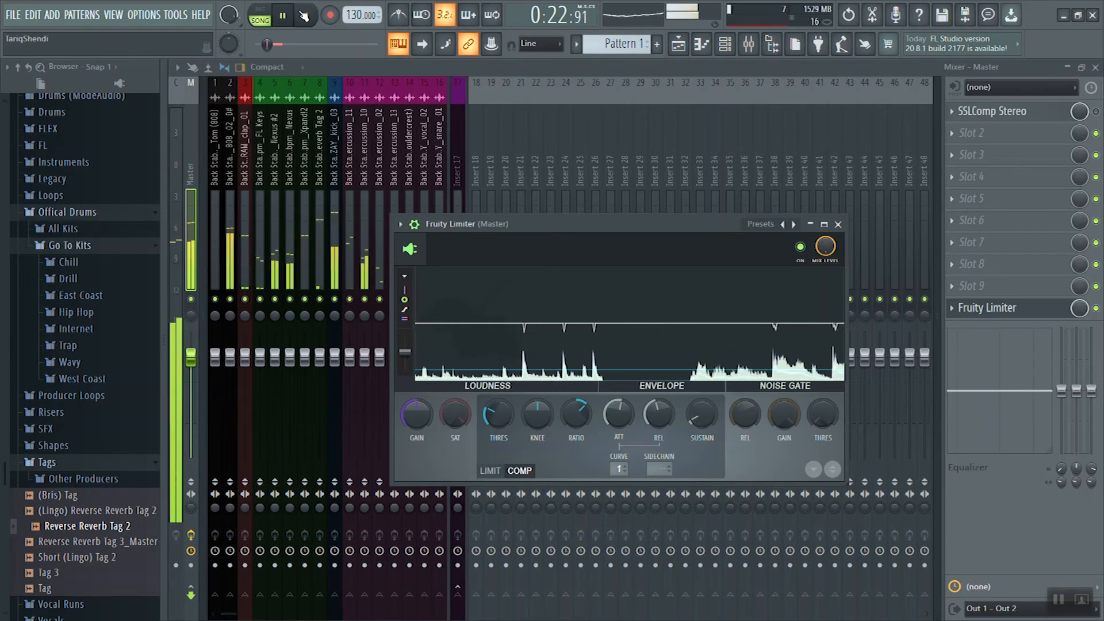
click(304, 15)
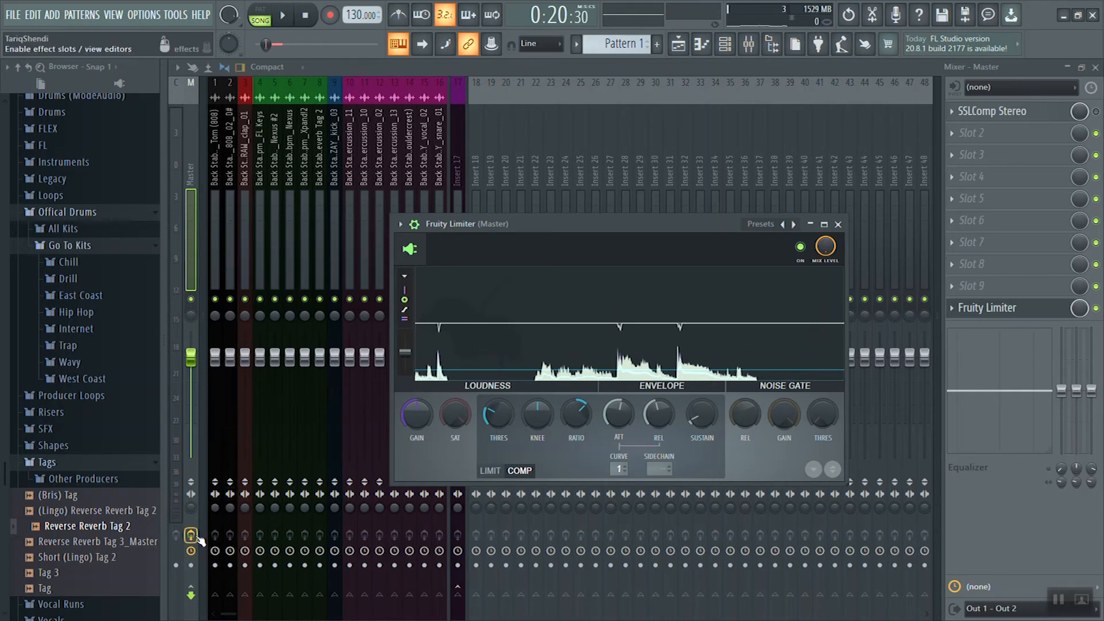
key(space)
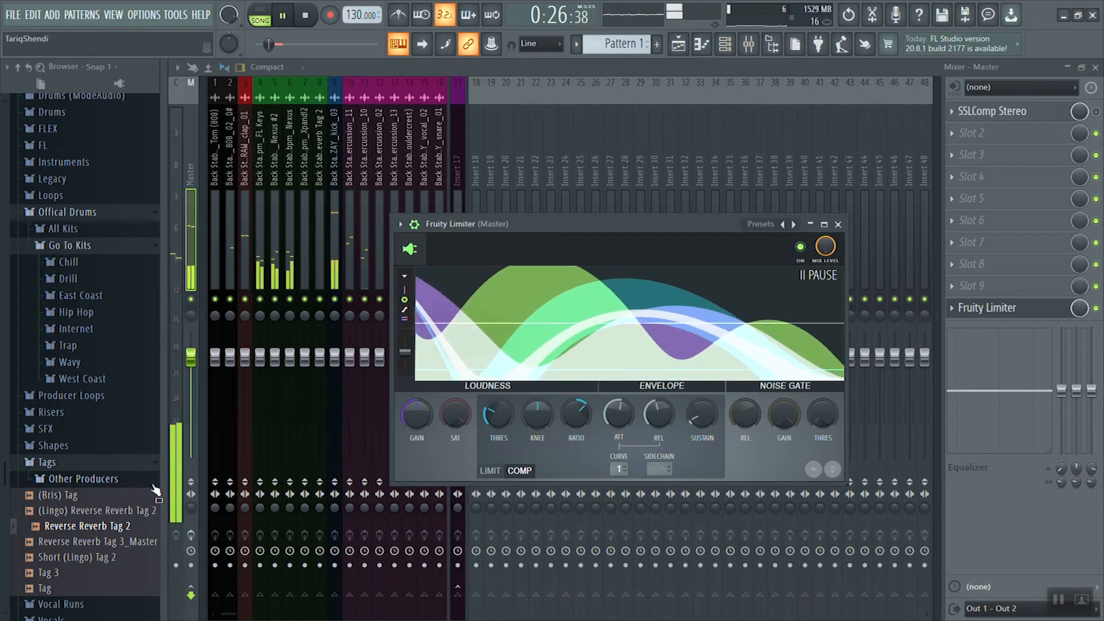
key(space)
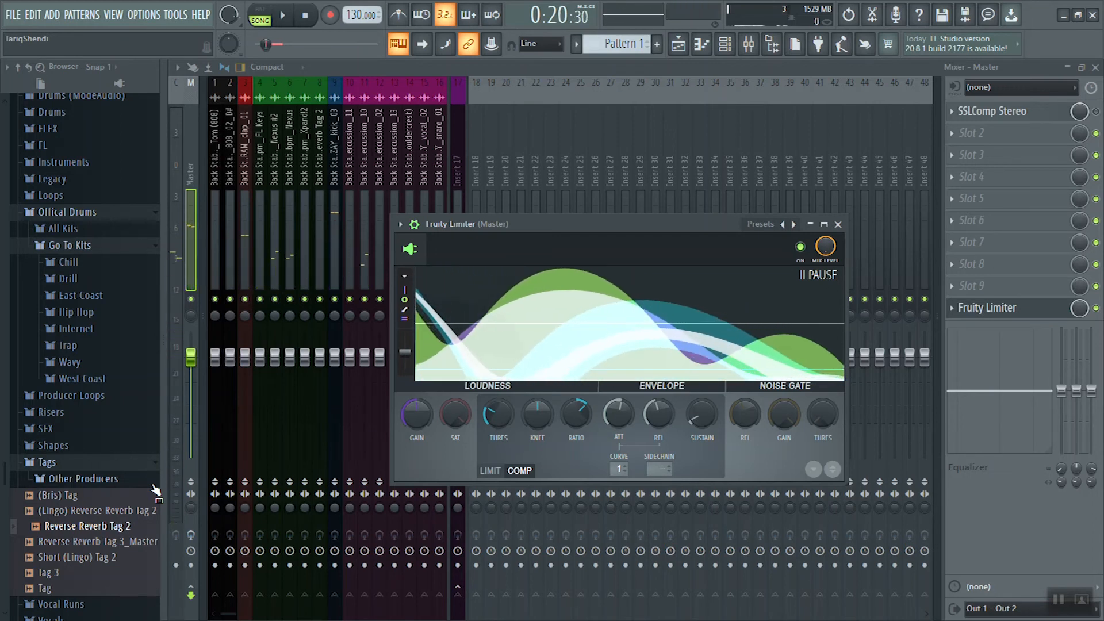
key(space)
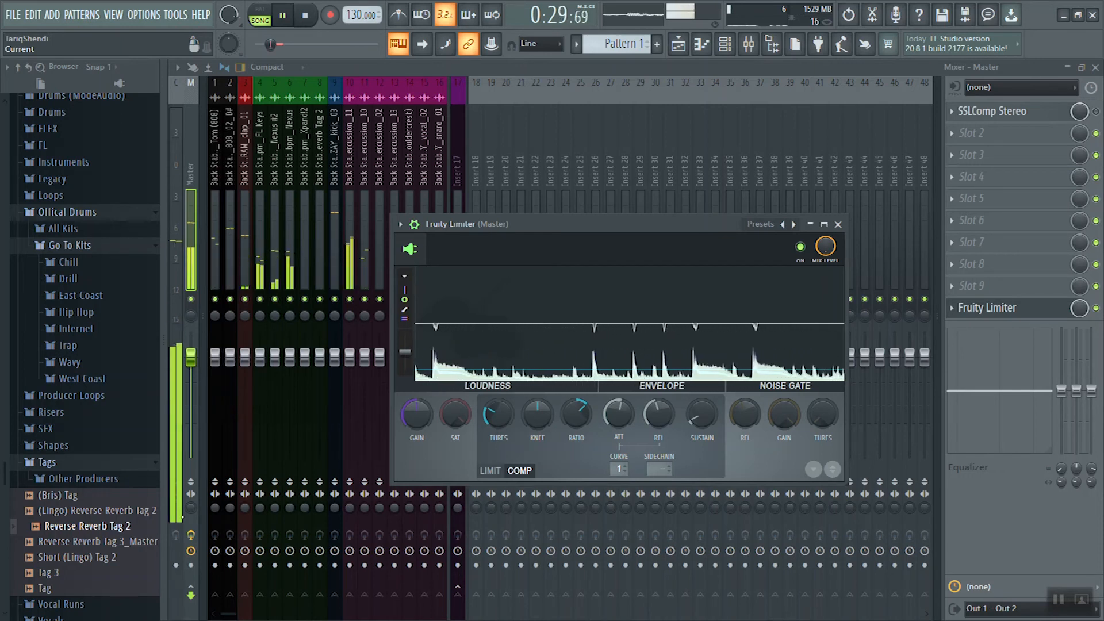
key(space)
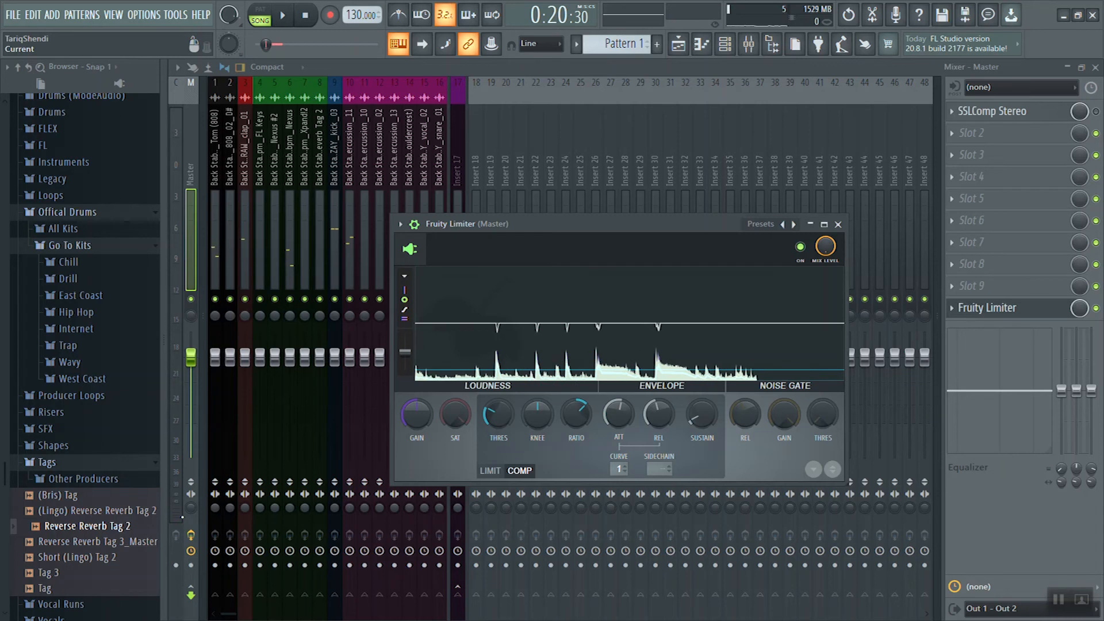
key(space)
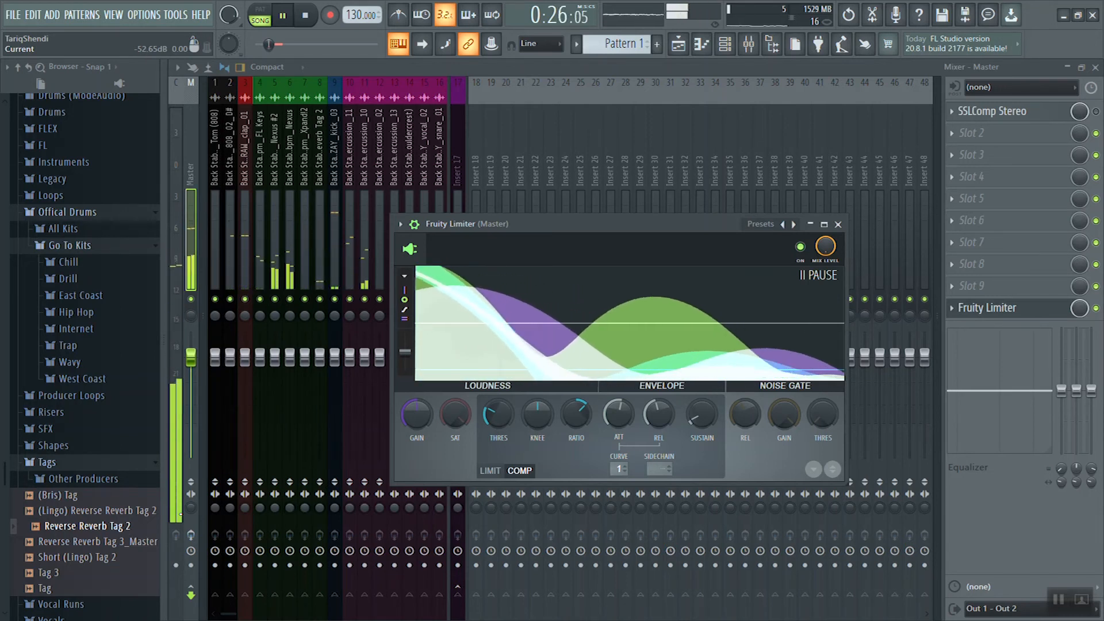
key(space)
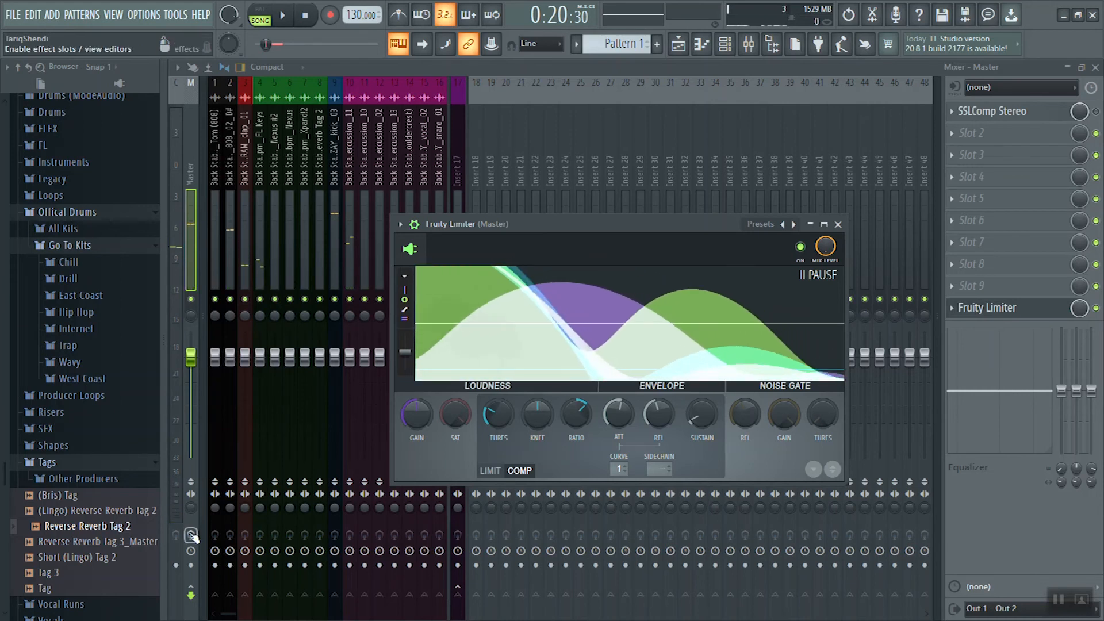
- Re-enable the Master track's effects, play the song section once more and save the project
key(space)
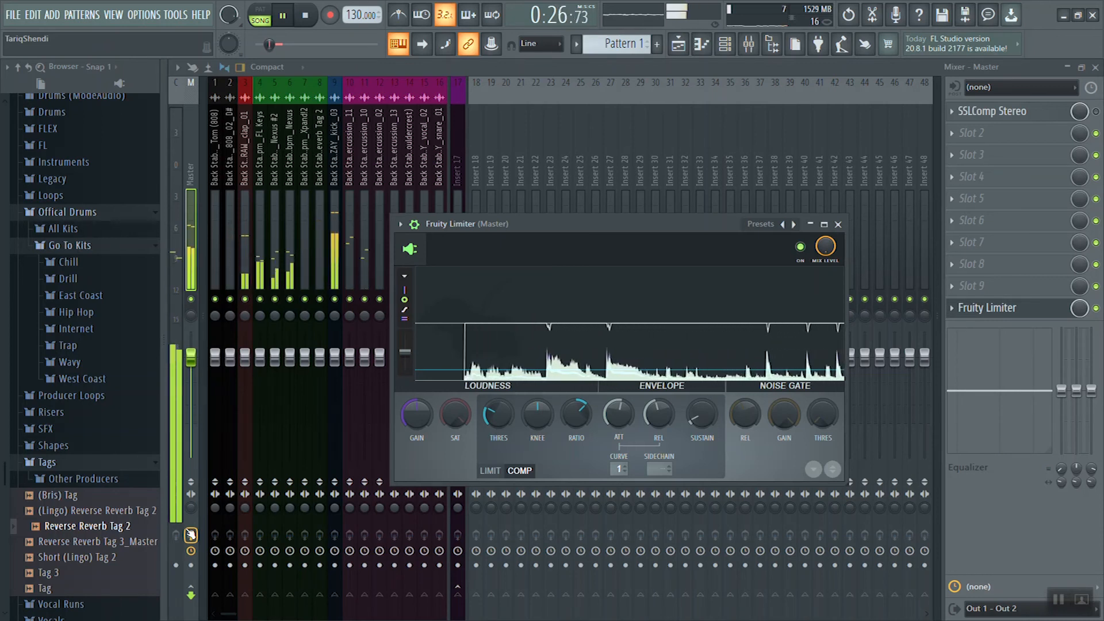
key(space)
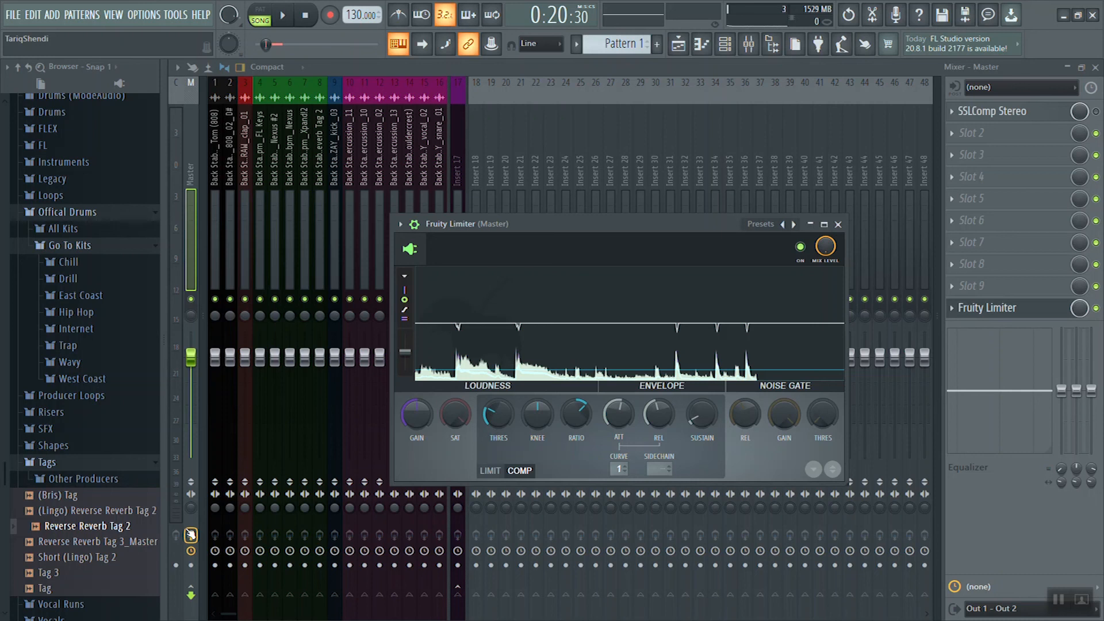
key(ctrl+s)
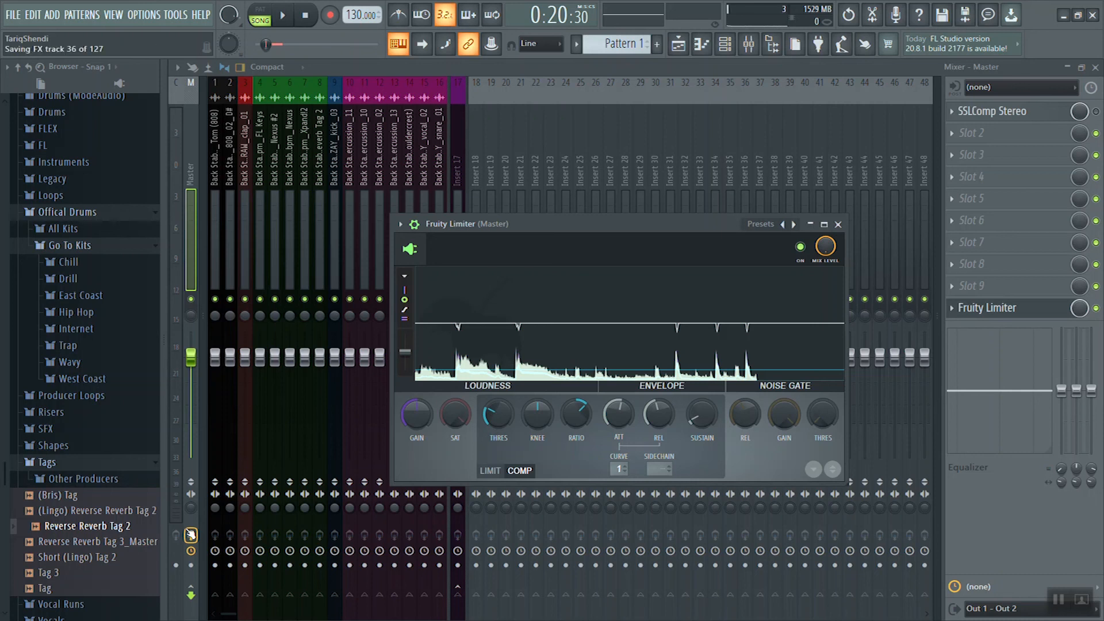